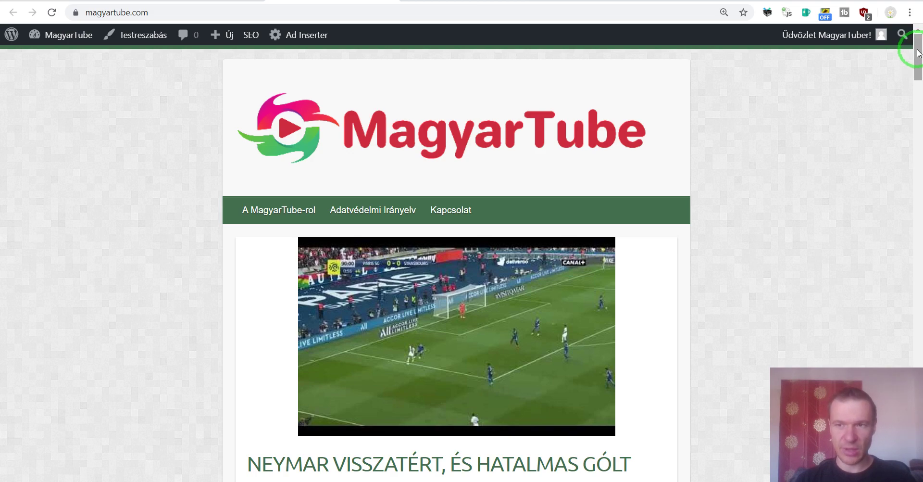
Browse the video posts on the MagyarTube homepage
drag(917, 60, 897, 56)
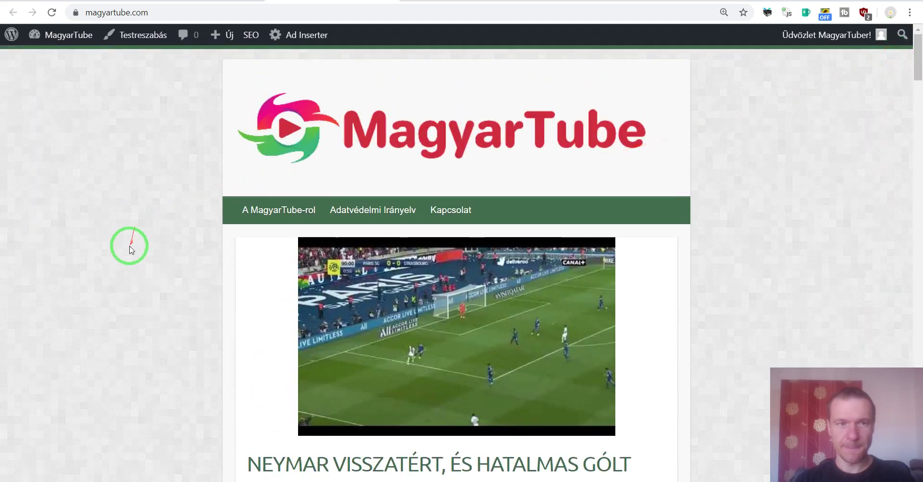
scroll(164, 308, down, 4)
scroll(159, 315, up, 4)
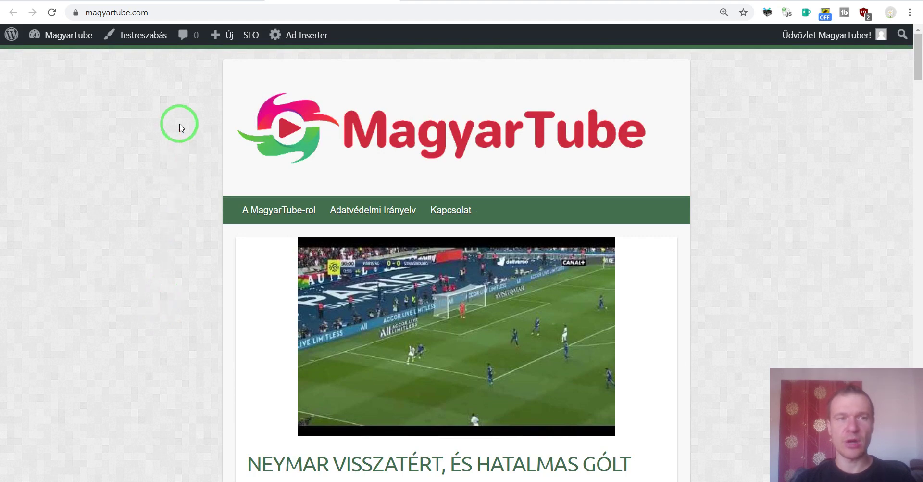
scroll(144, 307, down, 10)
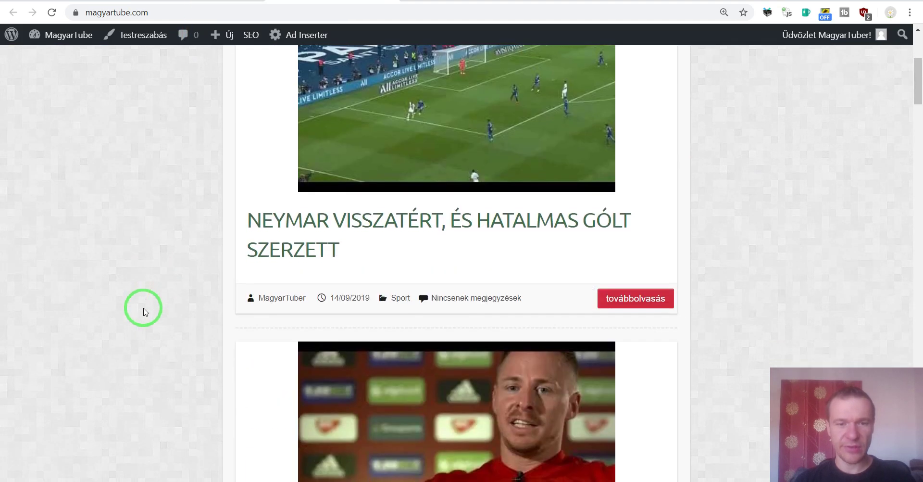
Switch to the Youtubomatic YouTube to Posts admin page and look through its list of import rules
click(495, 1)
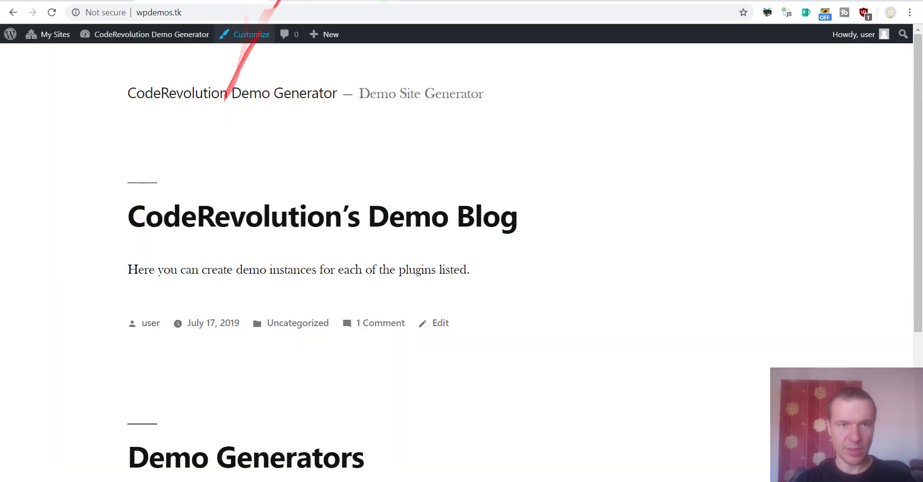
click(428, 0)
scroll(113, 221, down, 4)
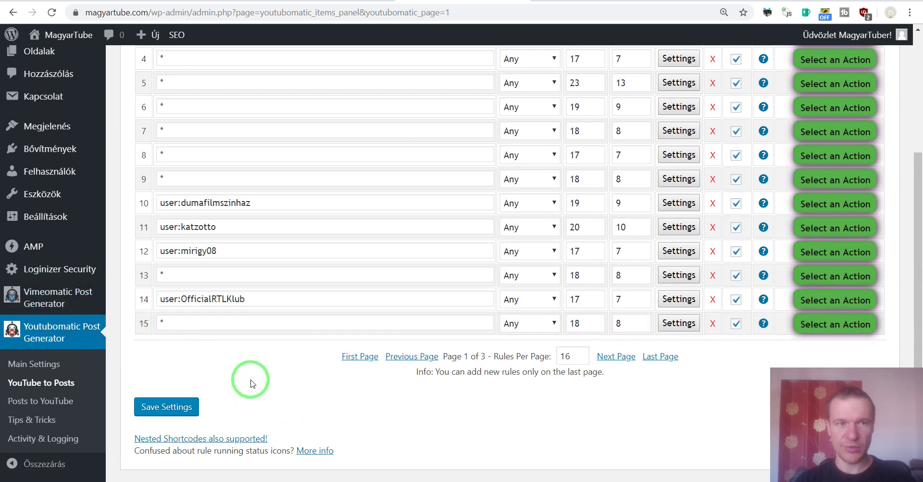
scroll(250, 383, up, 4)
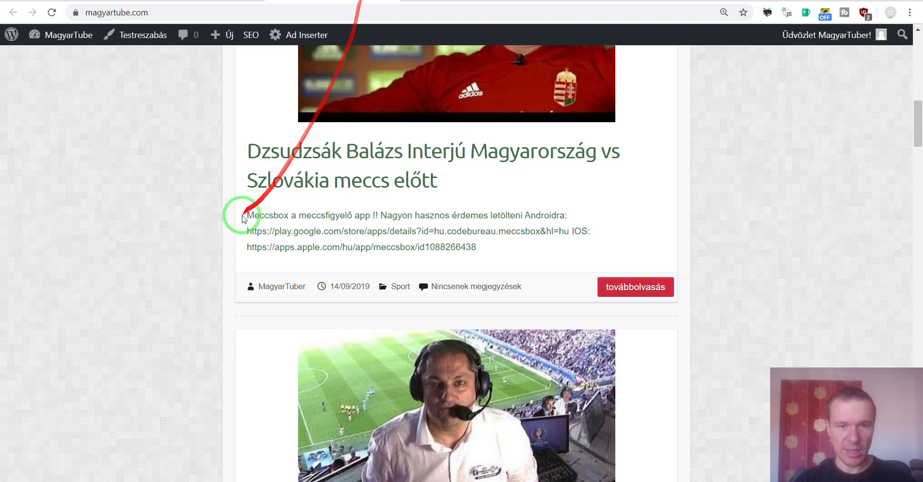
Return to the MagyarTube homepage and open the interview post about the Magyarország vs Szlovákia match
scroll(226, 226, down, 5)
scroll(208, 231, up, 15)
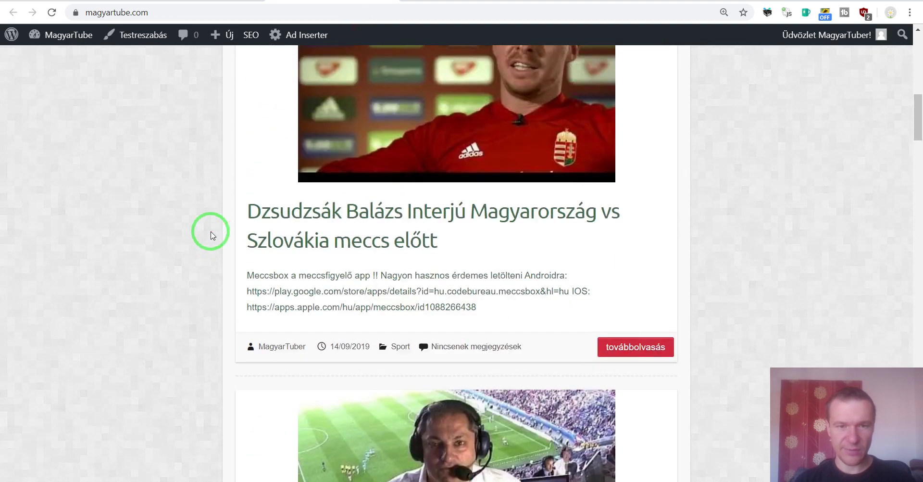
scroll(211, 236, down, 4)
scroll(212, 236, down, 6)
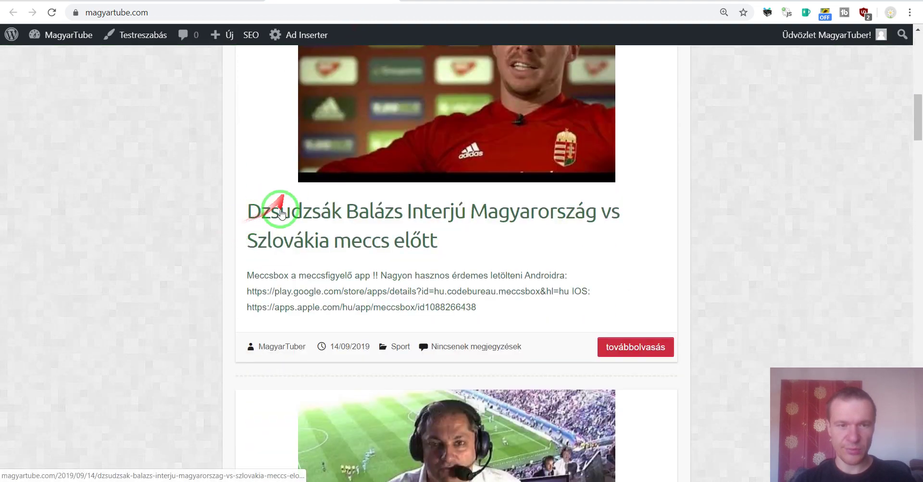
click(247, 213)
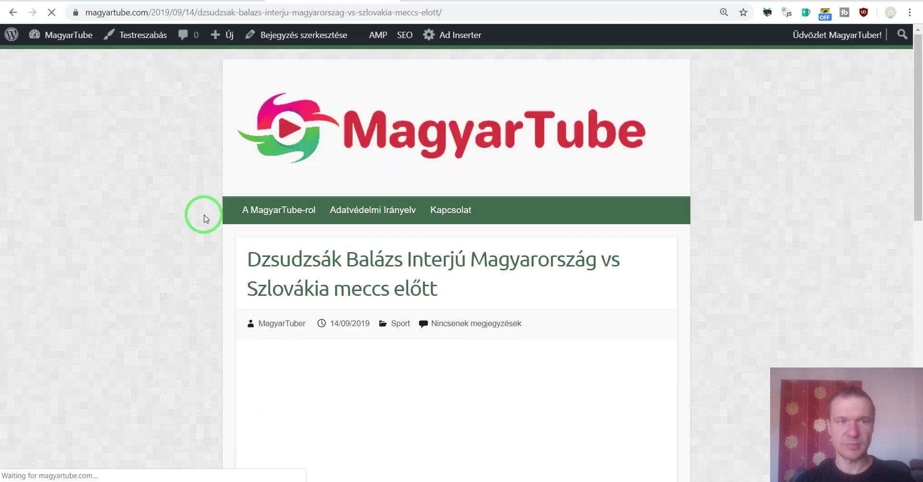
Start the YouTube video embedded in the interview post and pause it
scroll(201, 215, down, 5)
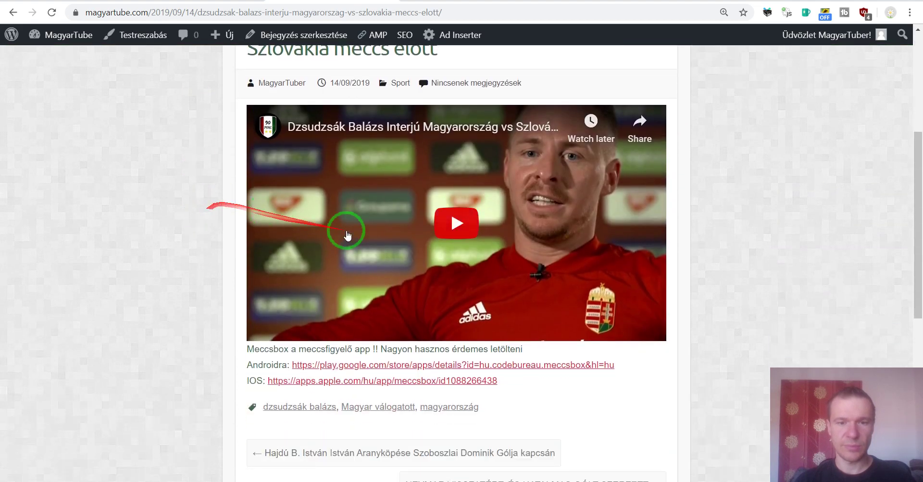
click(425, 220)
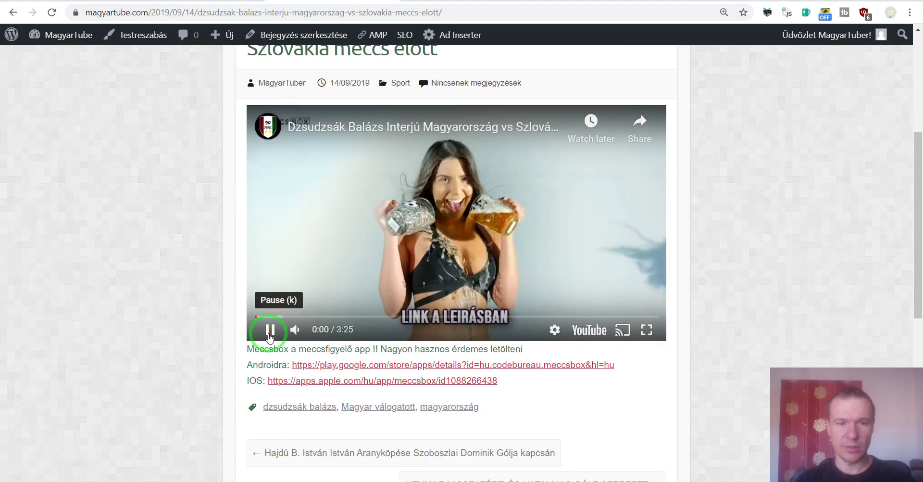
click(270, 332)
Review the rest of the interview post, including the description, tags and comment form below the video
scroll(202, 298, down, 4)
scroll(187, 158, down, 3)
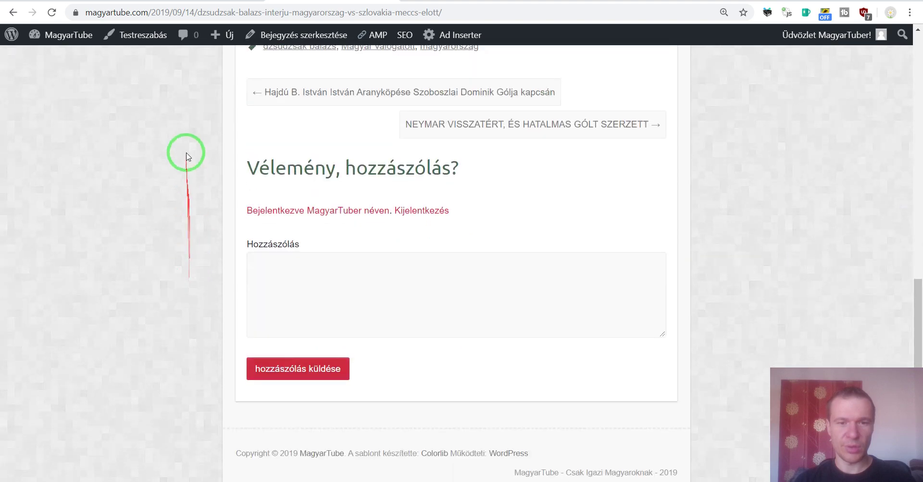
scroll(185, 155, up, 10)
scroll(315, 266, down, 2)
scroll(231, 333, down, 2)
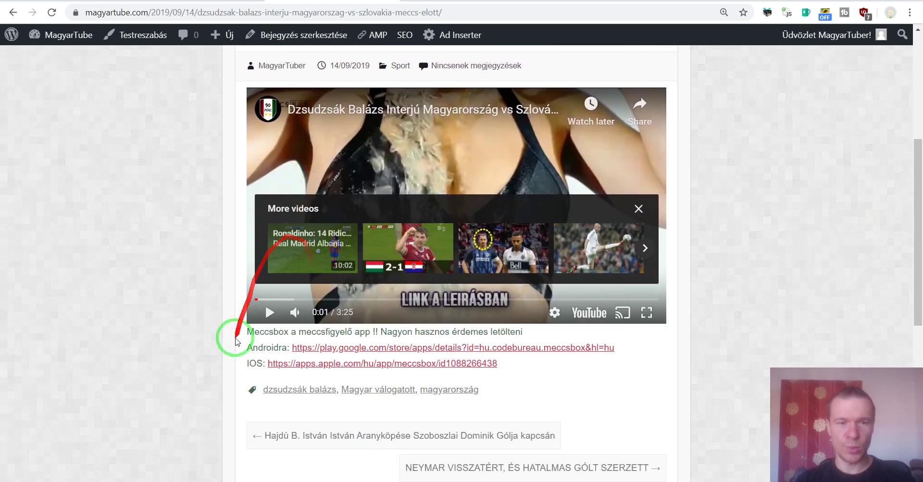
scroll(257, 310, down, 1)
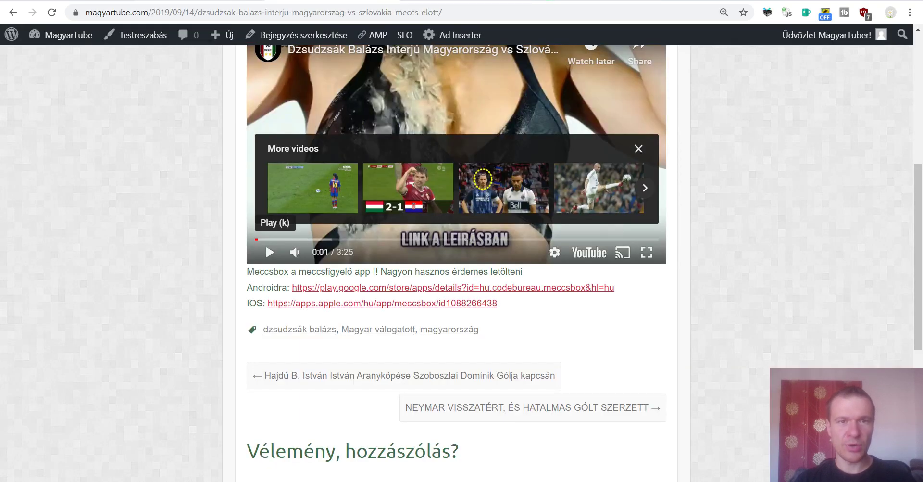
Check the generated post title and content templates in rule 0's advanced settings on the YouTube to Posts page
click(454, 2)
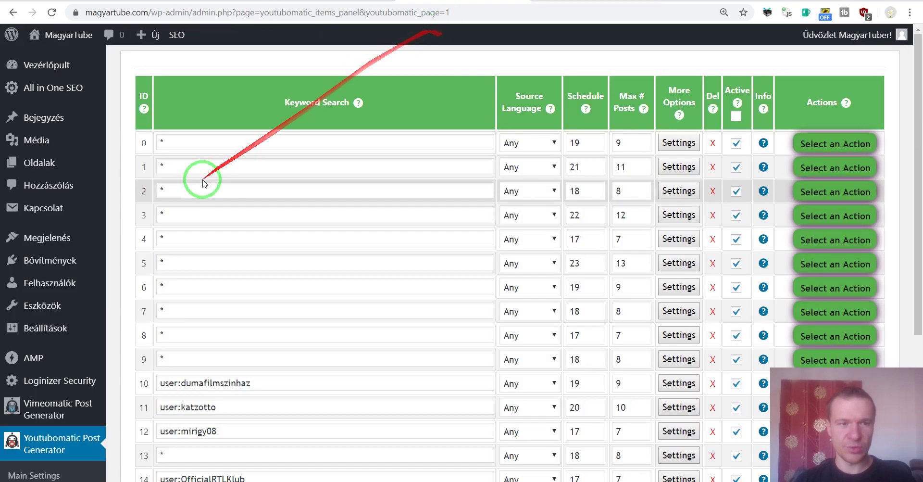
click(669, 143)
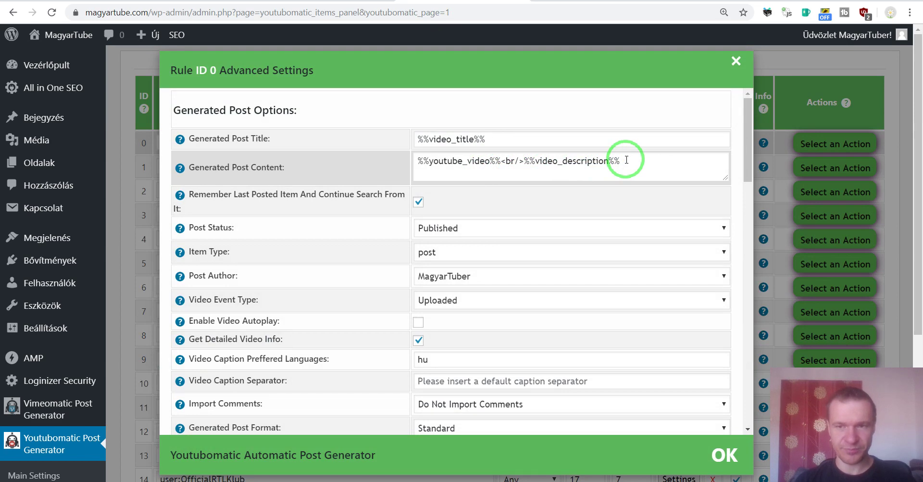
click(768, 64)
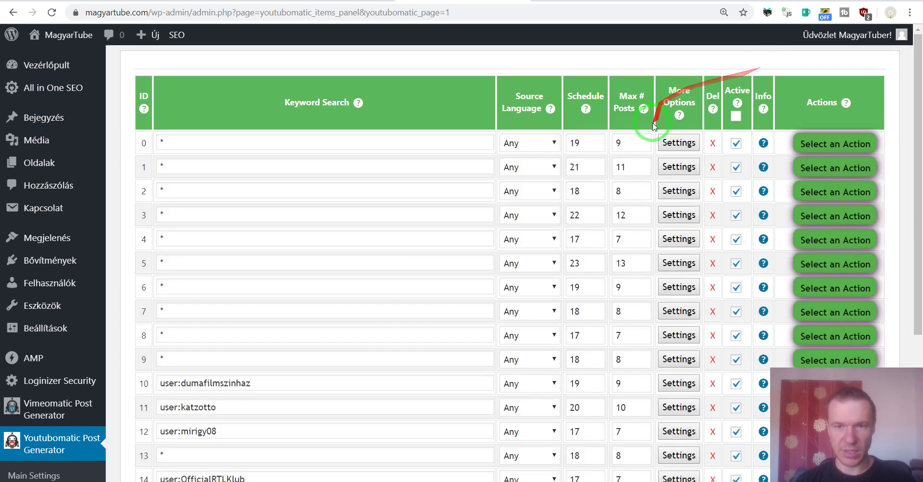
Look through the rules list and highlight the asterisk keyword of rule 0
scroll(390, 189, down, 3)
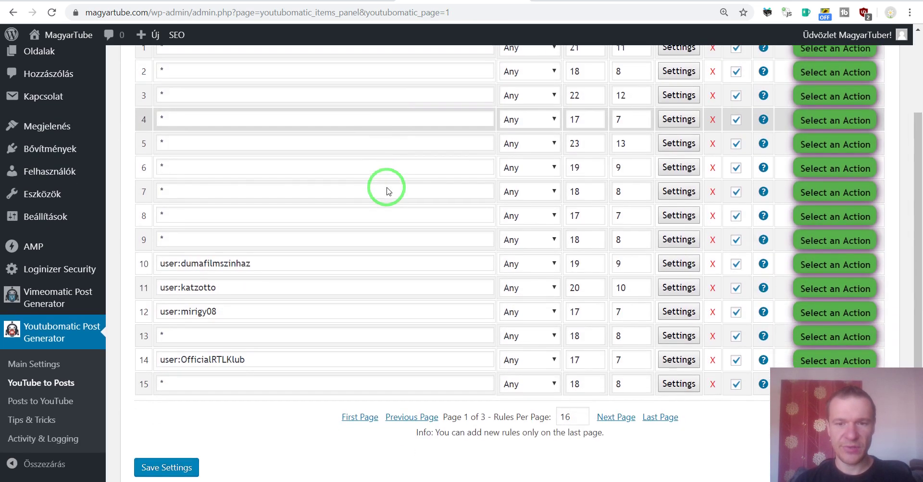
scroll(388, 188, down, 2)
scroll(373, 186, up, 4)
scroll(355, 186, down, 1)
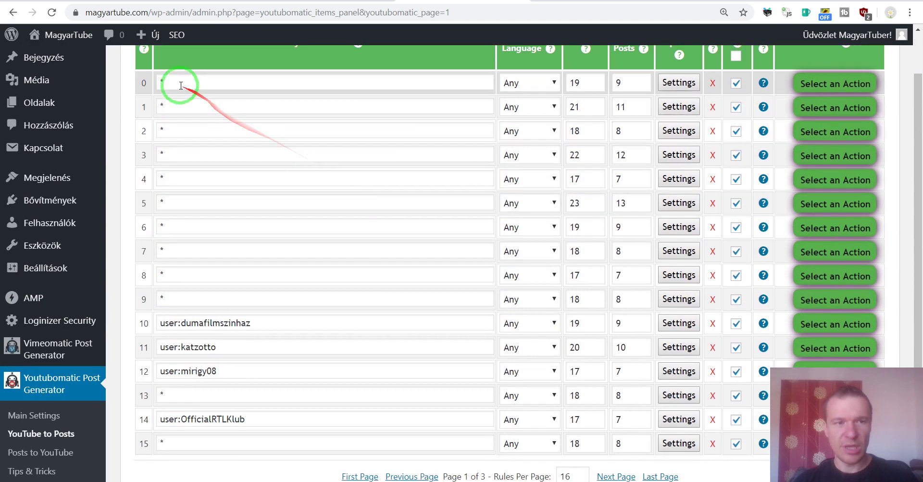
scroll(183, 96, up, 2)
click(185, 143)
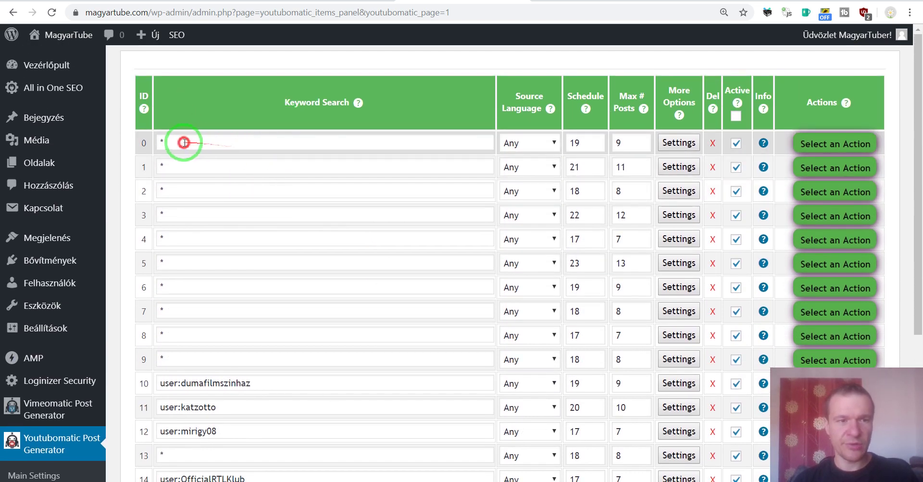
drag(185, 143, 157, 142)
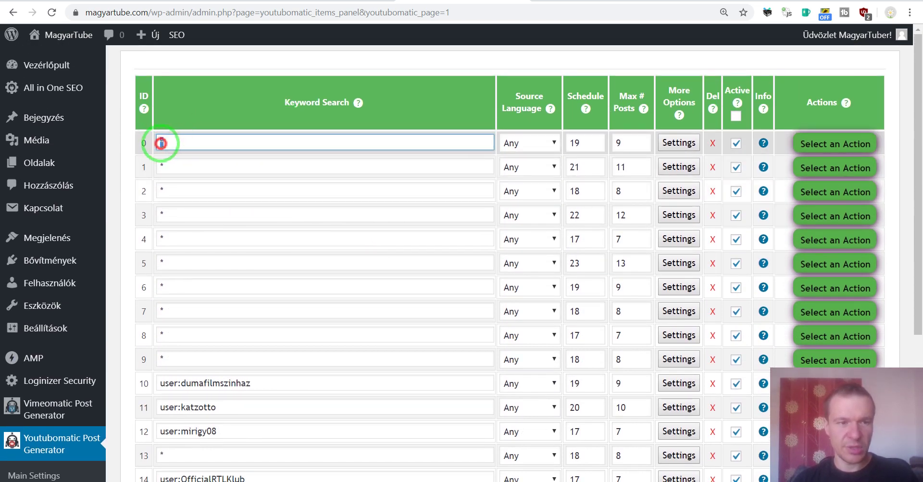
Examine the Source Channel ID in rule 0's advanced settings, then close the settings
click(679, 143)
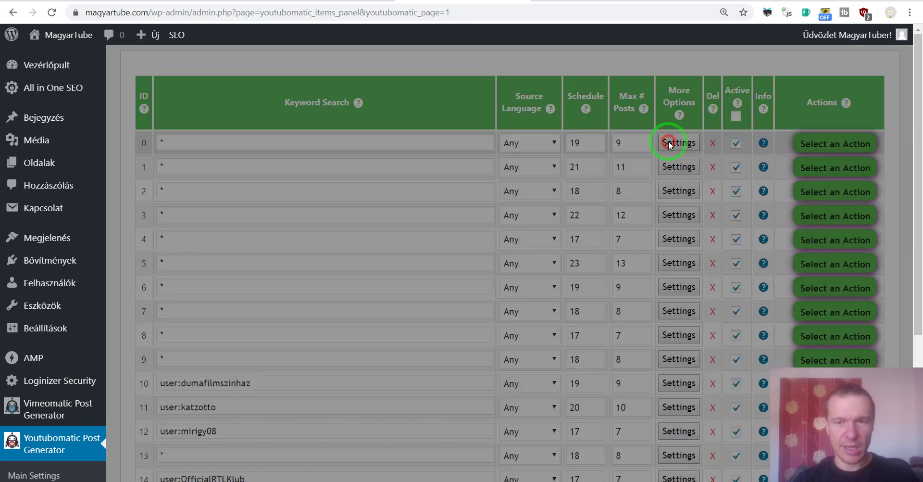
scroll(326, 262, down, 5)
scroll(330, 261, down, 10)
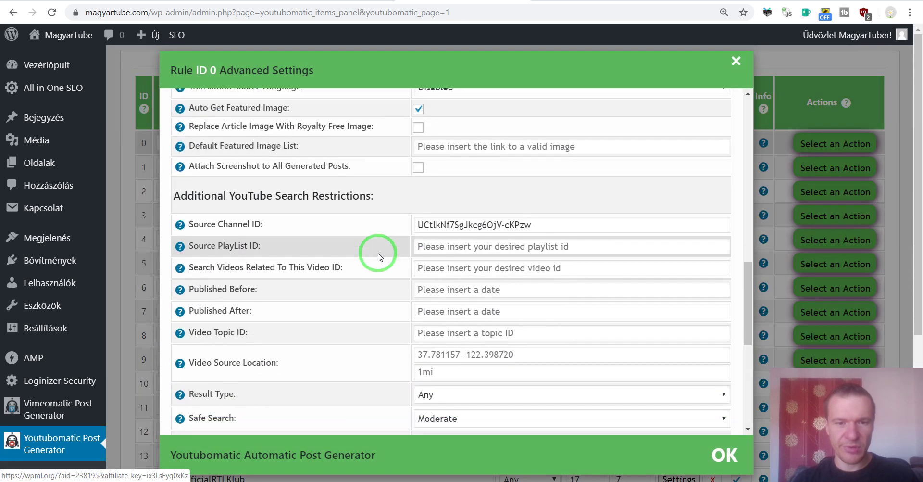
drag(193, 180, 260, 178)
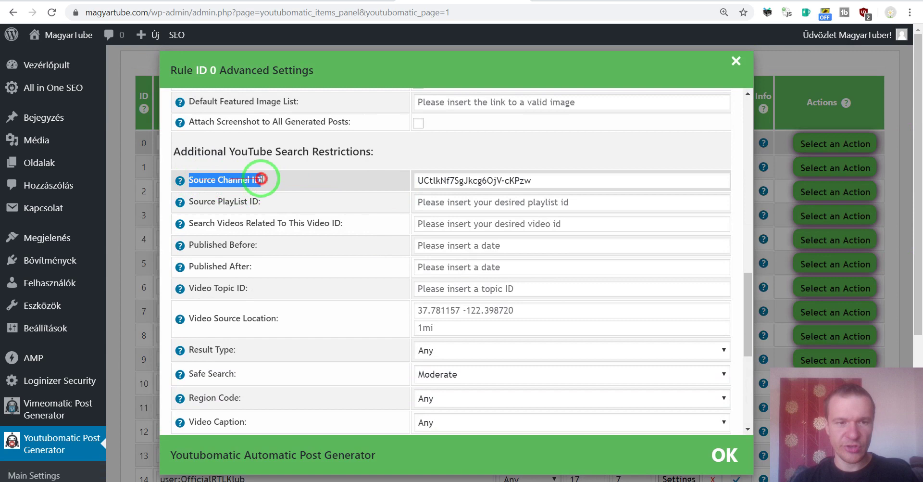
double_click(436, 179)
click(794, 63)
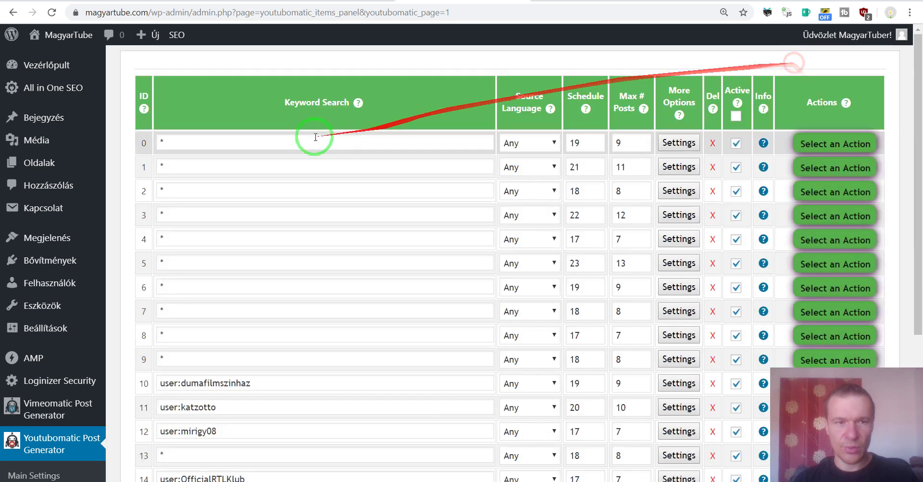
Point out the asterisk search keywords of rules 0 through 4
click(159, 141)
double_click(162, 165)
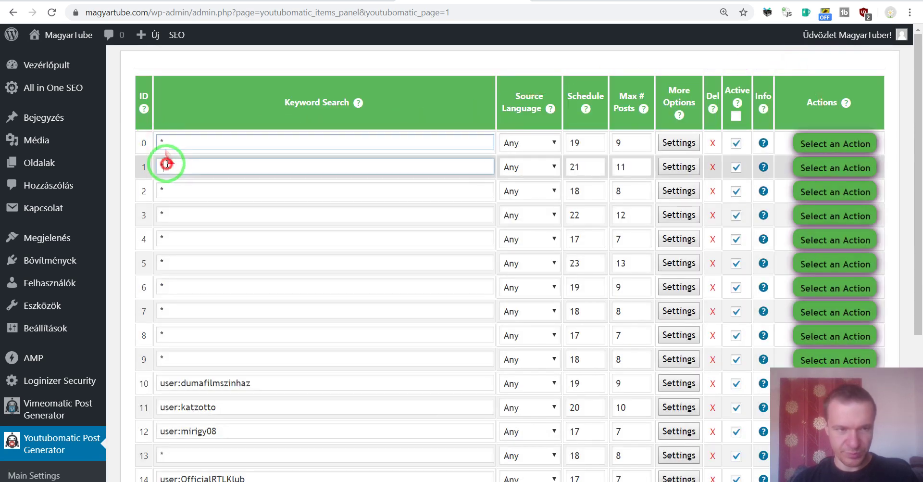
double_click(162, 190)
double_click(162, 214)
double_click(161, 238)
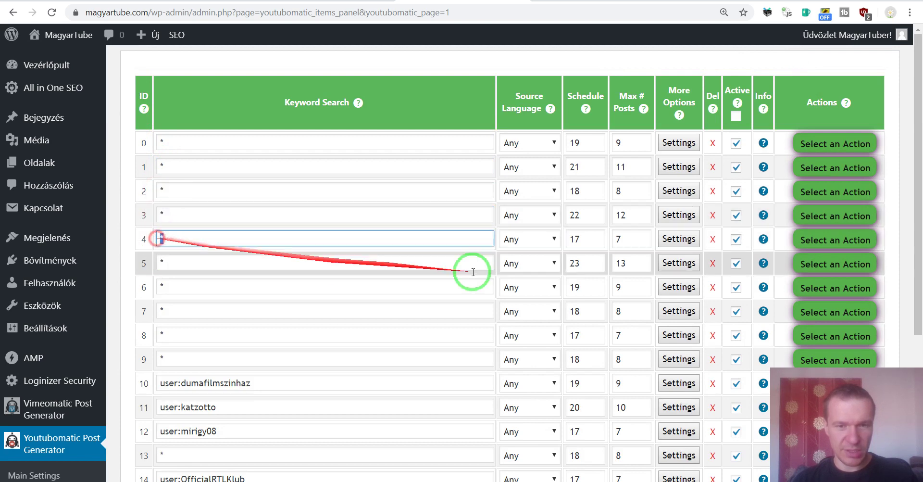
Examine the Source Channel ID in rule 4's advanced settings, then close the settings
click(679, 239)
scroll(356, 255, down, 10)
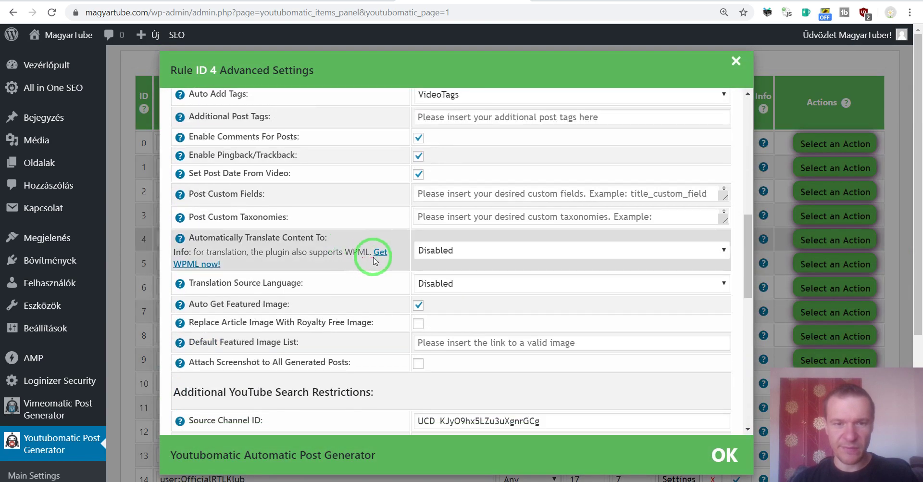
scroll(375, 260, down, 4)
click(447, 242)
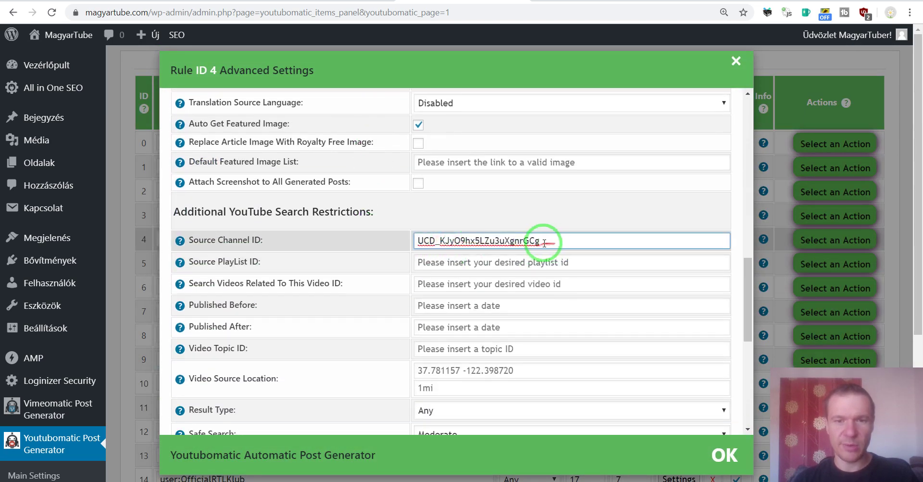
drag(544, 242, 413, 240)
click(822, 87)
Examine how the search keyword of rule 10 combines the "user:" prefix with a YouTube channel name
scroll(317, 209, down, 2)
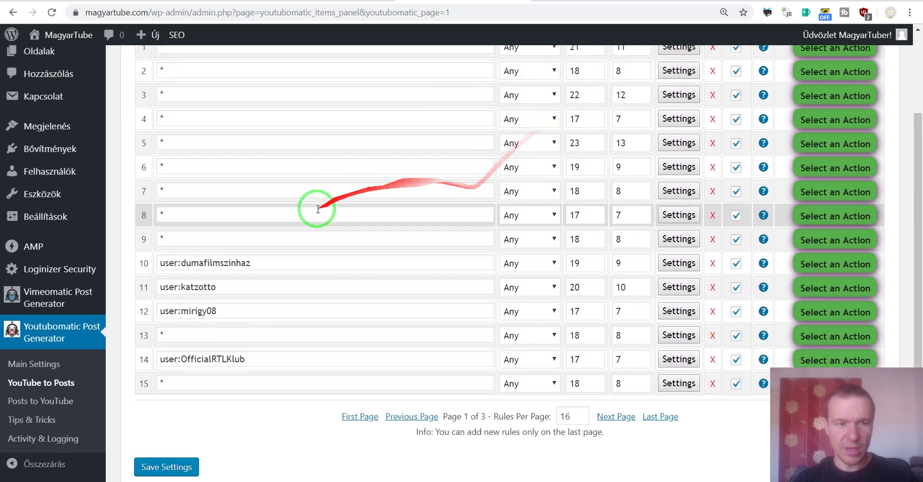
scroll(318, 209, down, 1)
drag(182, 204, 251, 202)
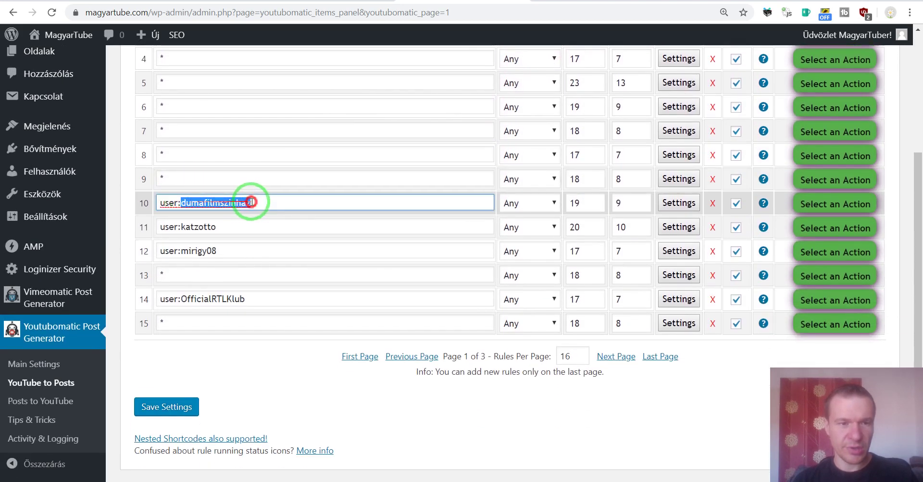
drag(163, 203, 252, 203)
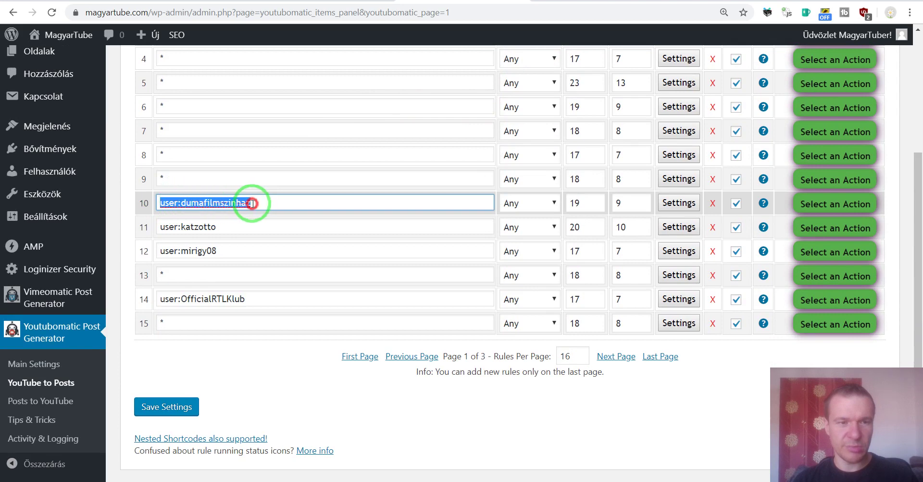
click(181, 203)
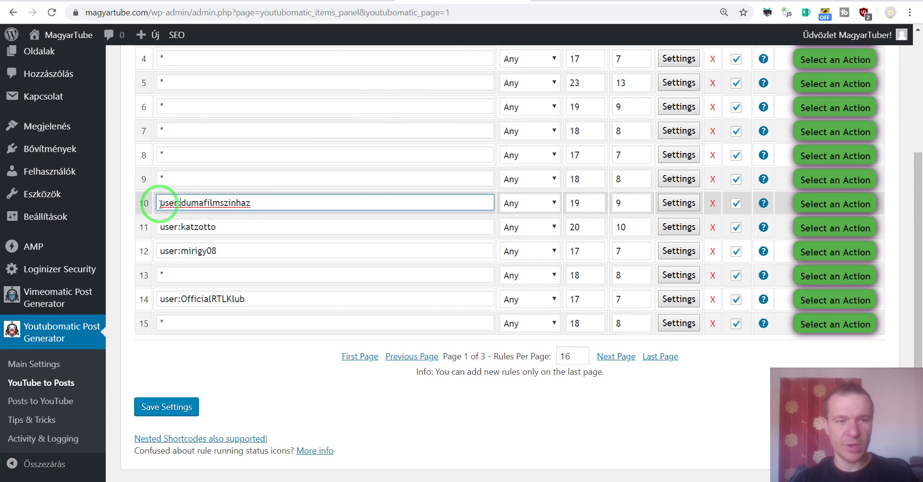
Point out the channel names following the "user:" prefix in the search keywords of rules 10, 11 and 12
scroll(161, 204, up, 4)
scroll(160, 206, down, 3)
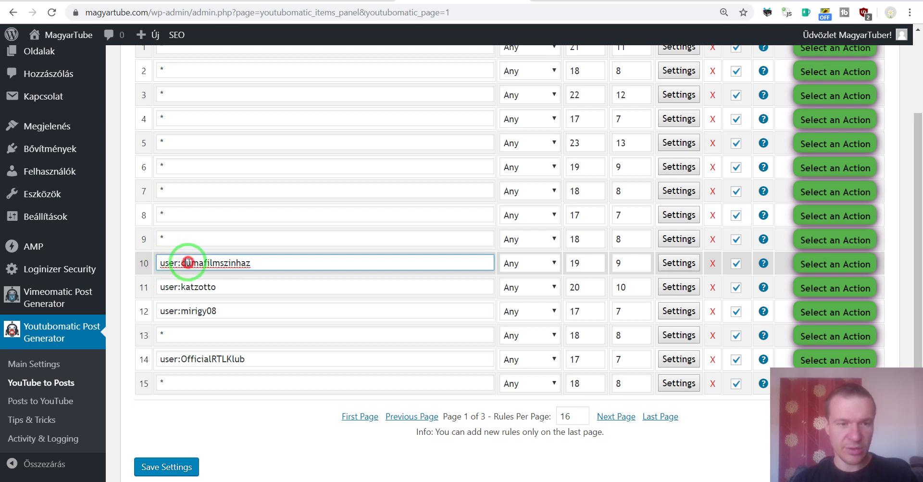
drag(188, 262, 253, 263)
drag(185, 287, 222, 286)
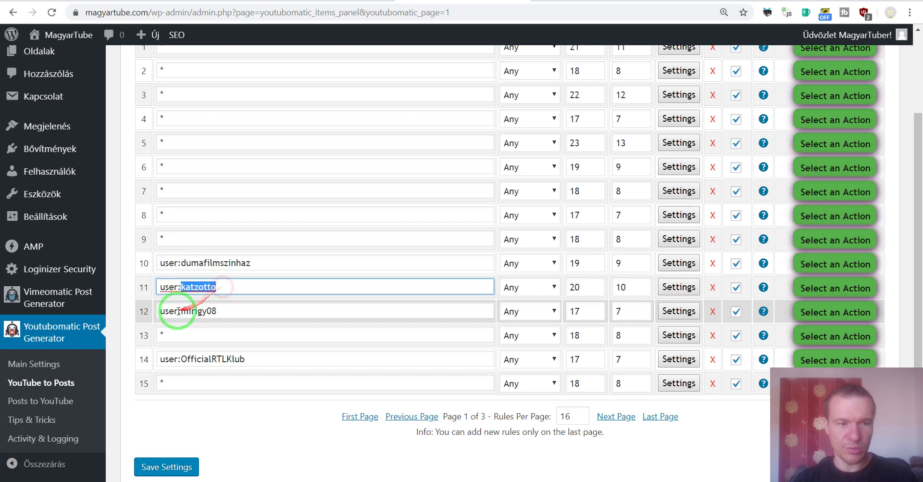
drag(179, 311, 192, 325)
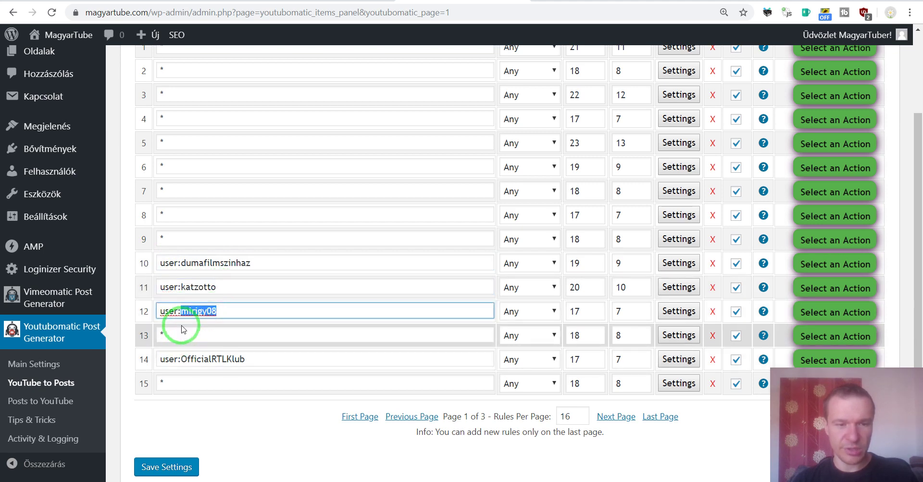
Browse the remaining YouTube to Posts rules on pages 2 and 3
scroll(288, 317, down, 2)
click(615, 326)
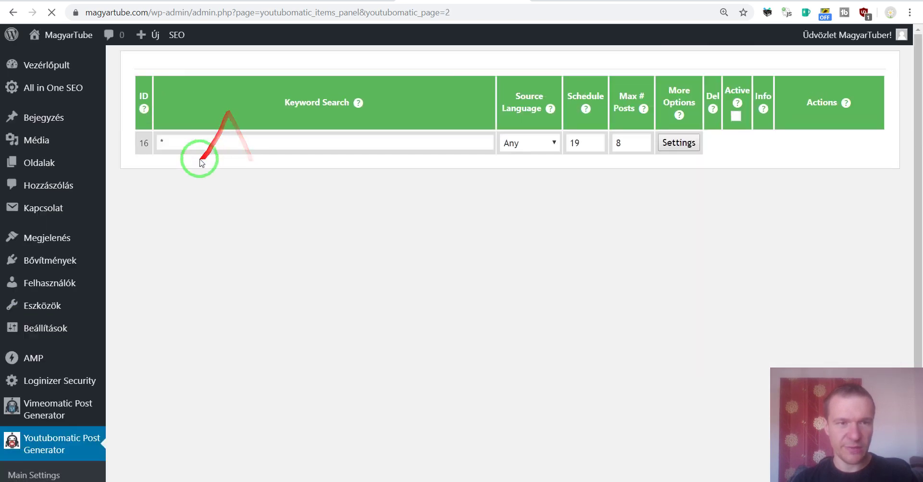
scroll(192, 279, down, 3)
scroll(192, 280, up, 3)
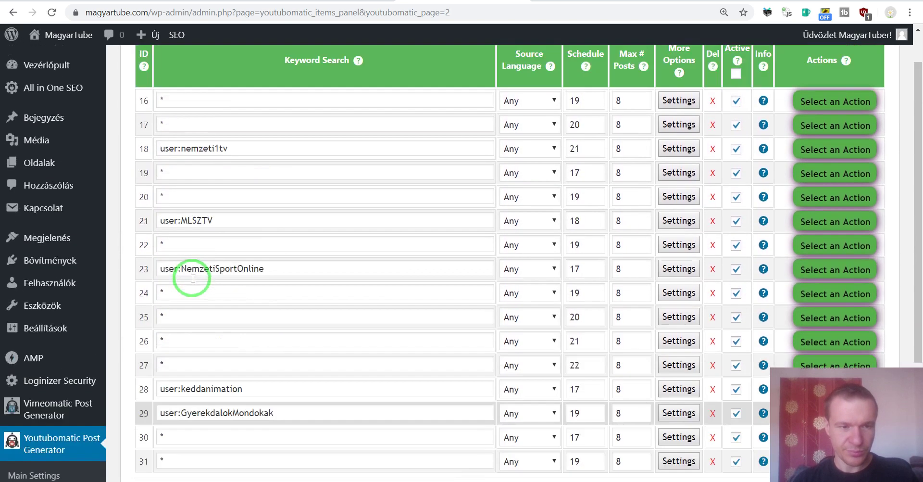
scroll(324, 248, down, 4)
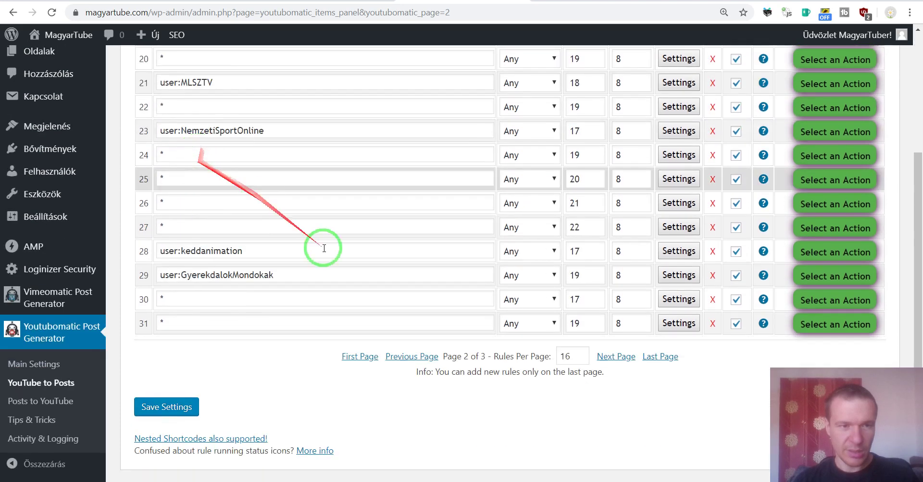
click(617, 357)
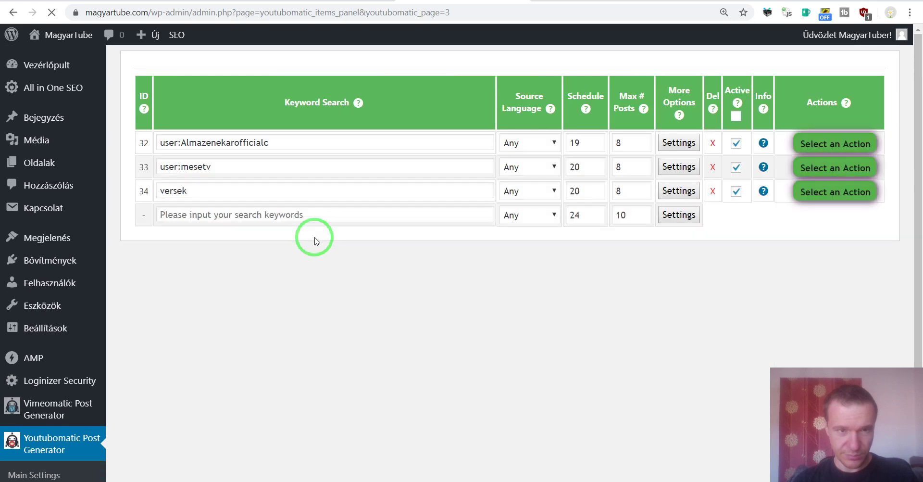
scroll(202, 225, down, 2)
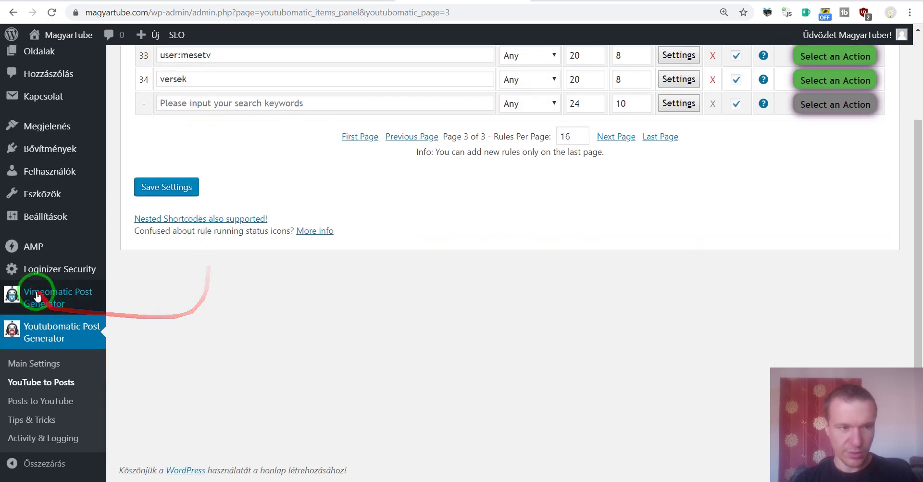
Open Vimeomatic's Vimeo Search to WordPress rules and point out the search keyword "magyar" of rule 0
mouse_move(24, 295)
click(200, 193)
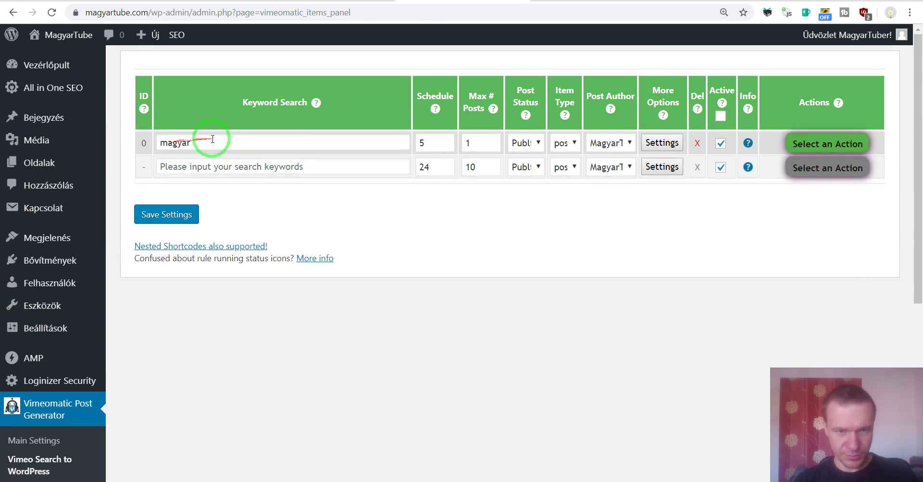
click(186, 142)
drag(186, 142, 155, 142)
click(235, 137)
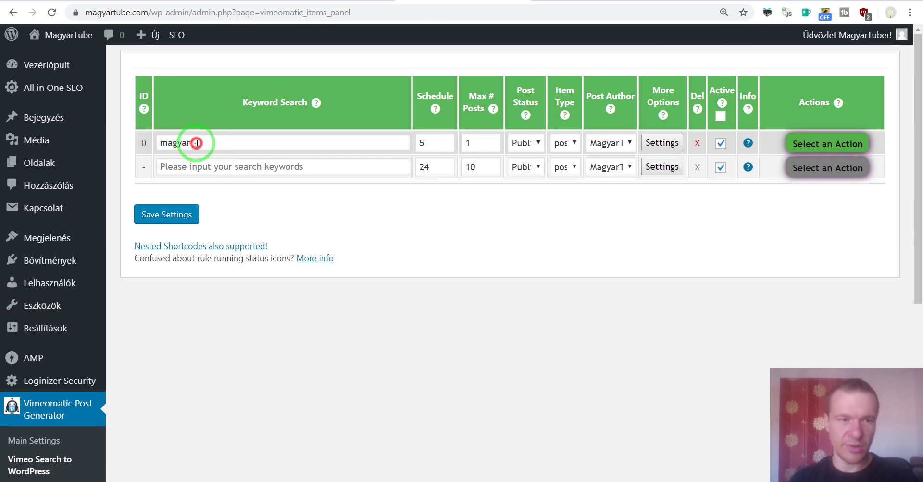
drag(197, 143, 169, 141)
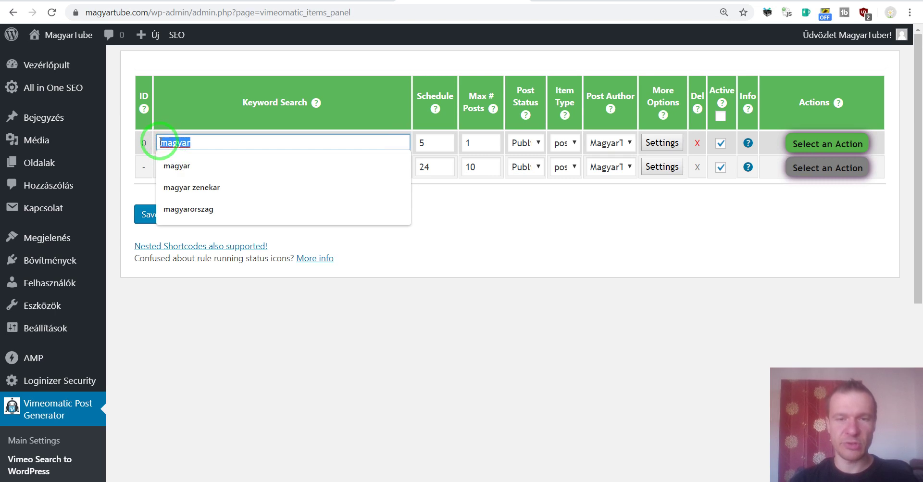
click(206, 114)
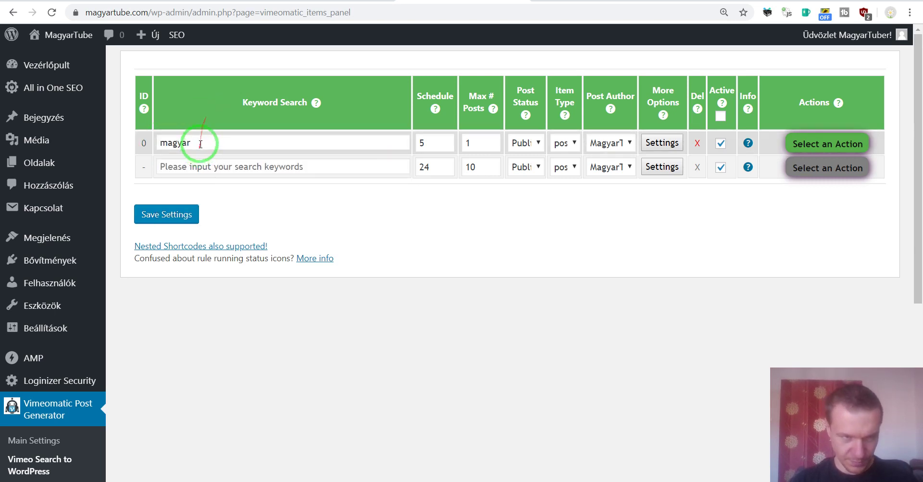
drag(199, 142, 160, 142)
click(200, 124)
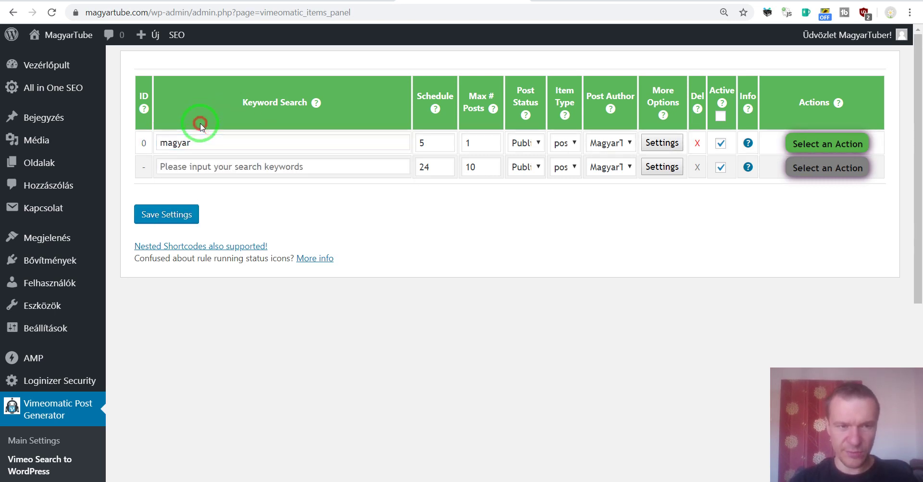
click(192, 142)
scroll(195, 268, down, 3)
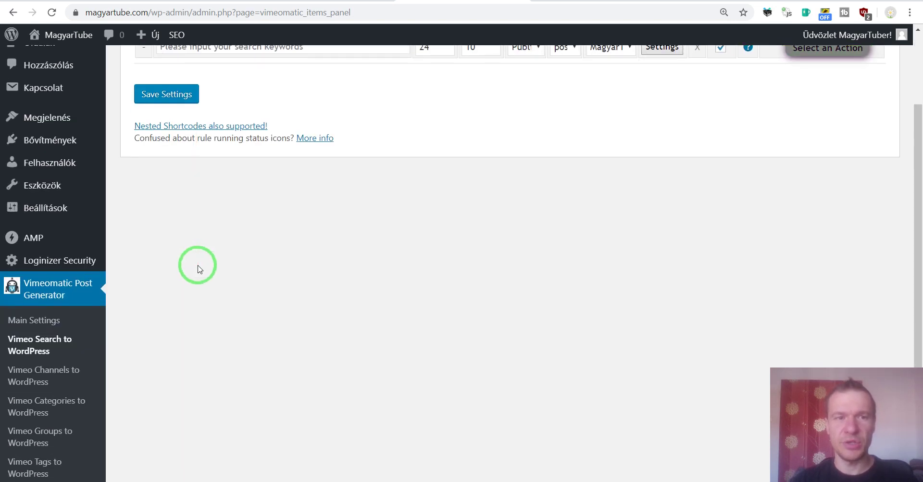
Open youtube.com in a new browser tab and view the uploaded videos of the signed-in Magyar Tube channel
click(801, 4)
text(youtube.com)
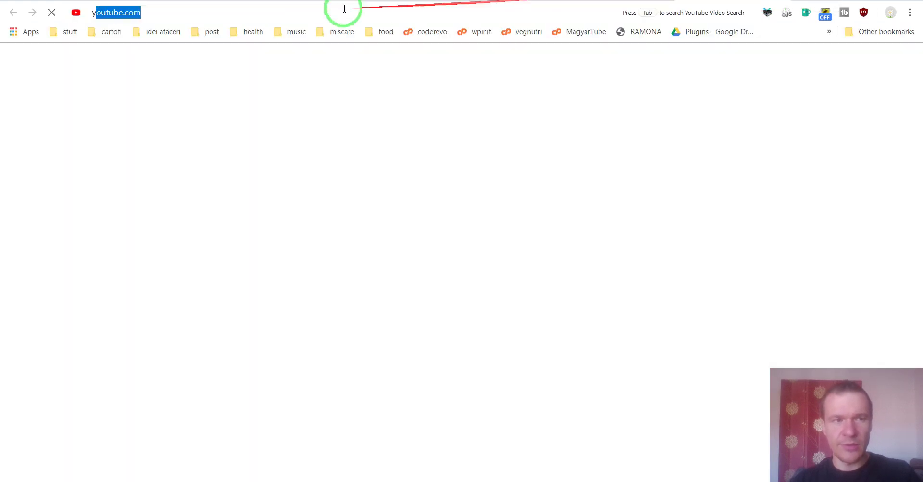
key(Return)
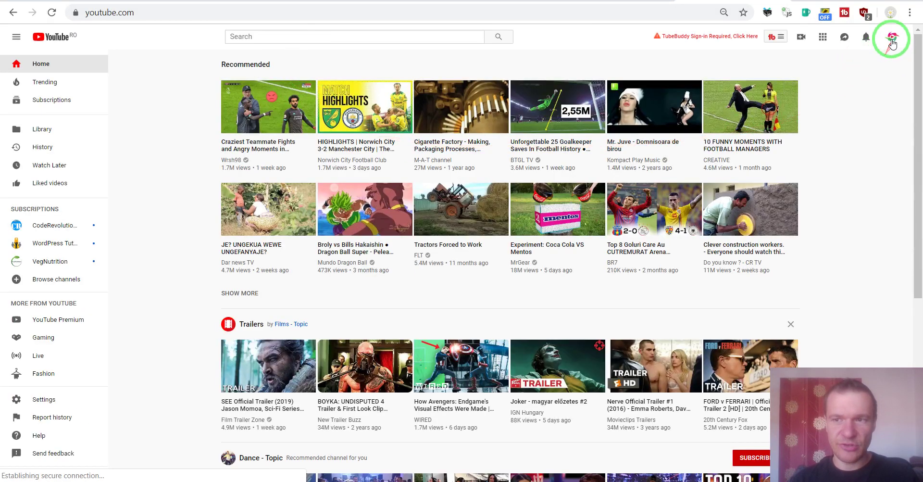
click(897, 42)
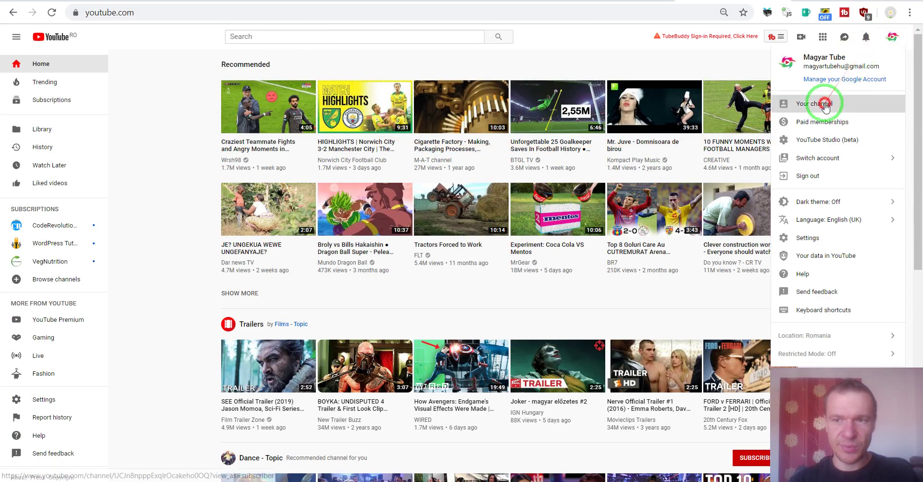
click(822, 100)
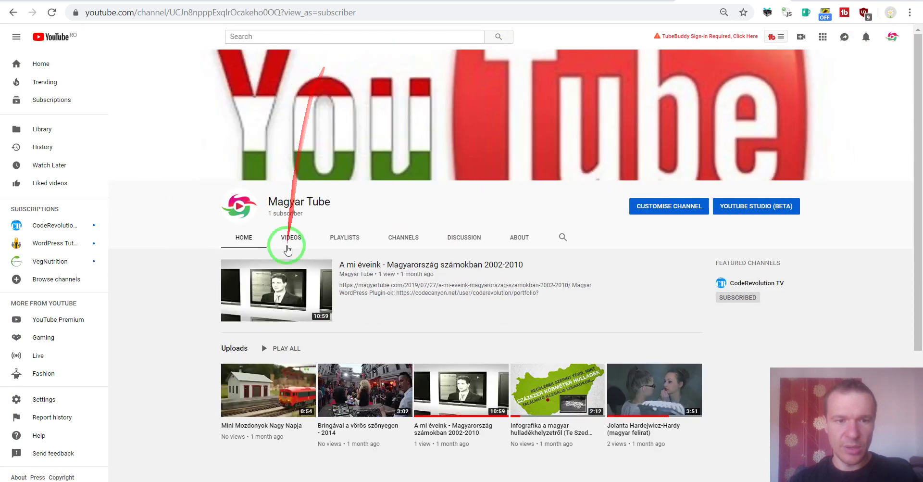
click(291, 240)
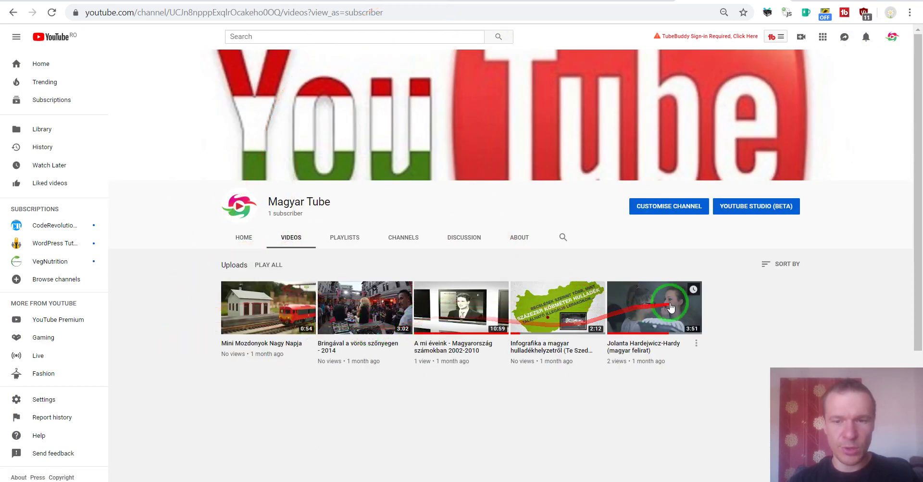
Switch back to the Vimeo Search to WordPress rules and highlight rule 0's "magyar" keyword again
click(394, 1)
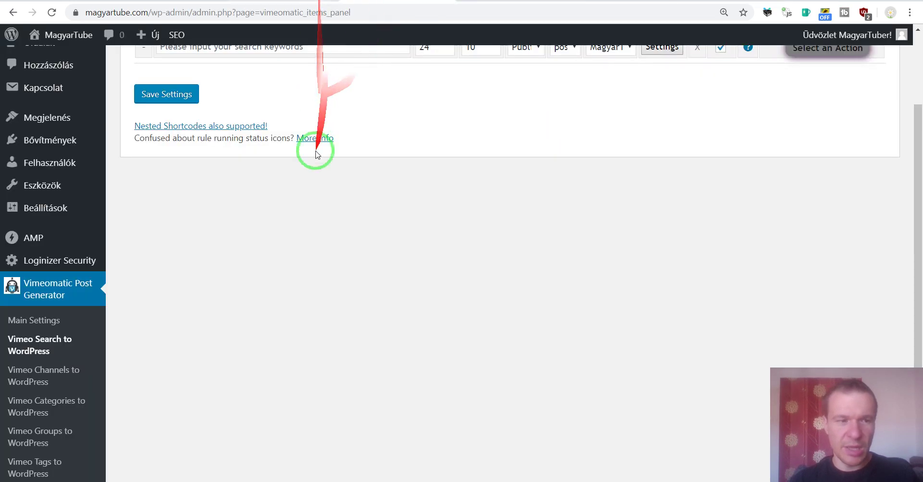
scroll(308, 163, up, 3)
drag(190, 142, 164, 142)
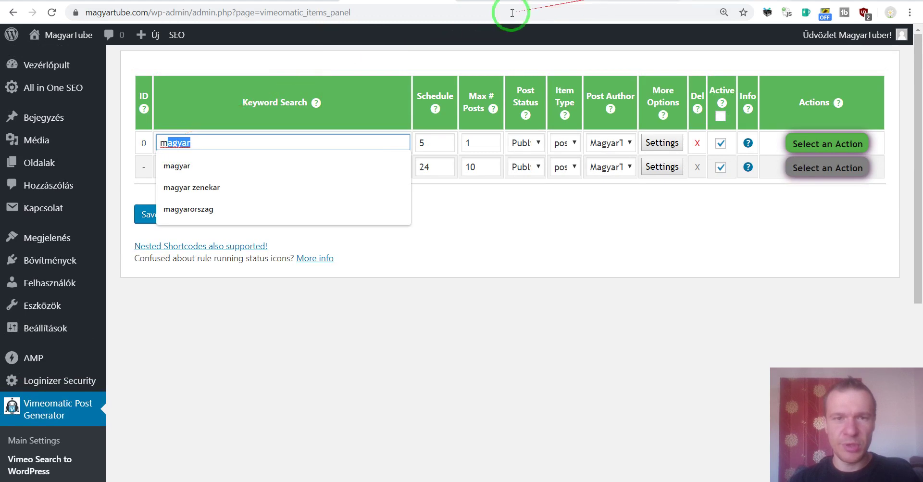
click(206, 313)
scroll(197, 319, down, 4)
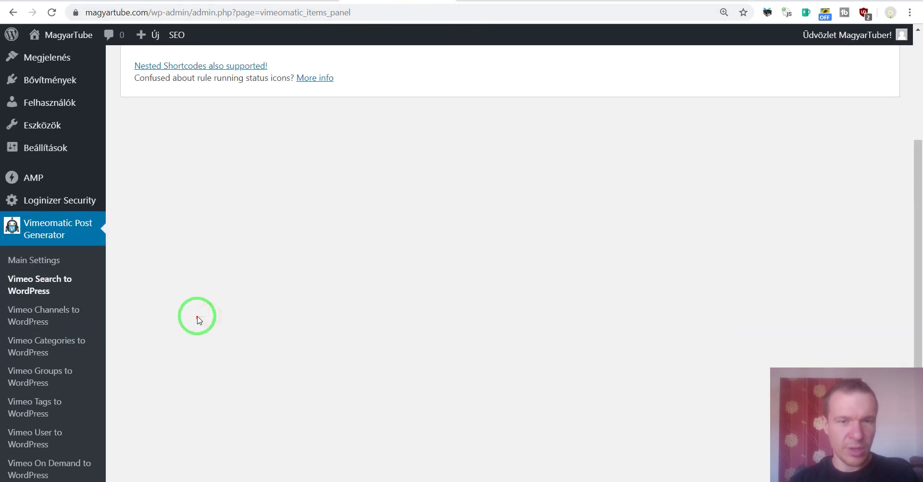
scroll(198, 308, up, 2)
scroll(198, 298, up, 2)
double_click(166, 142)
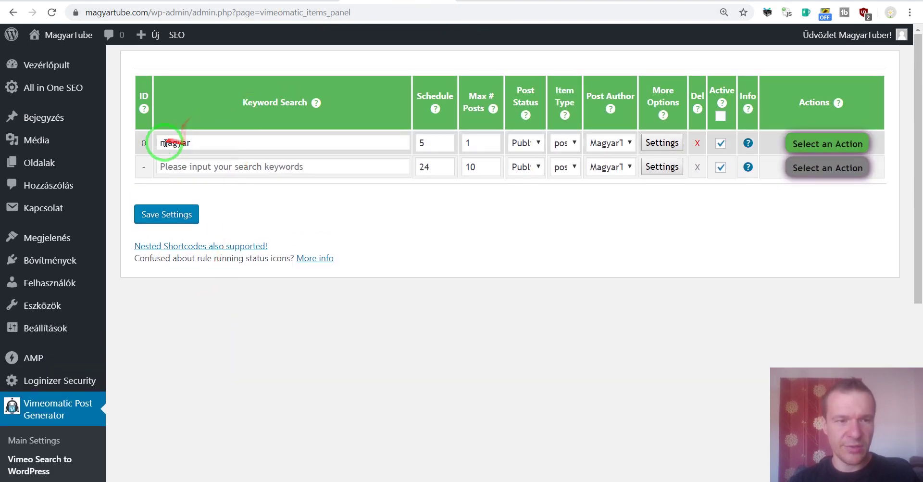
click(195, 139)
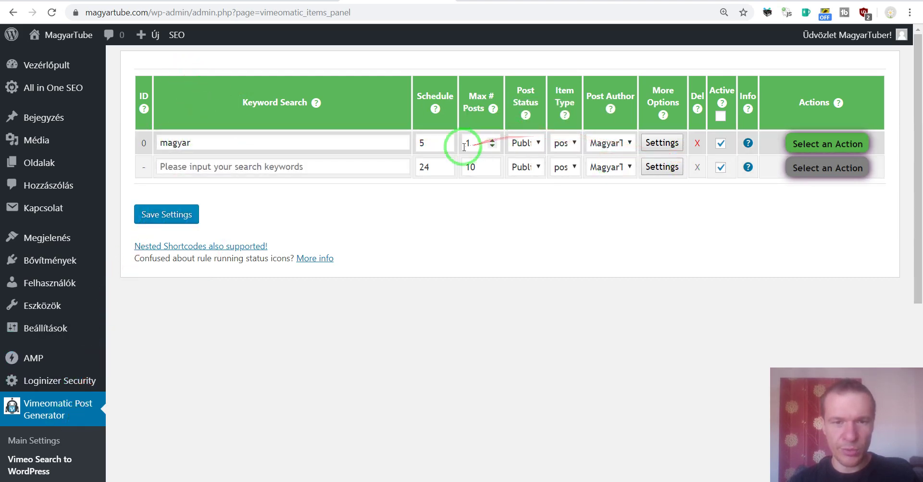
Open Youtubomatic's Posts to YouTube settings and examine the main switch, post templates and linked video upload options
scroll(336, 202, down, 6)
mouse_move(64, 435)
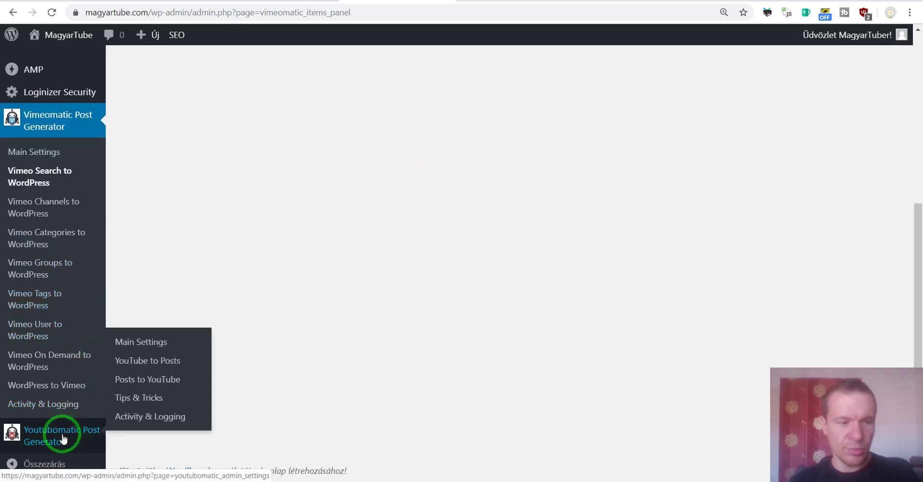
click(134, 382)
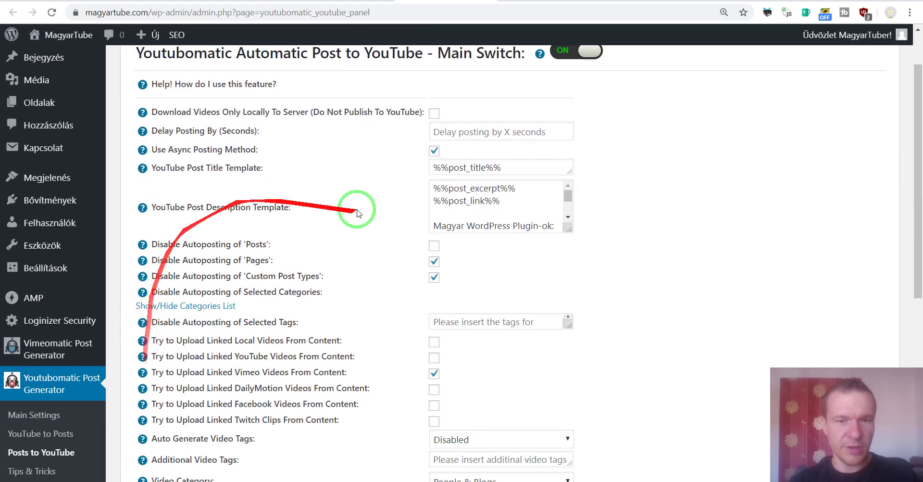
scroll(337, 144, down, 4)
scroll(332, 151, down, 3)
scroll(313, 181, up, 9)
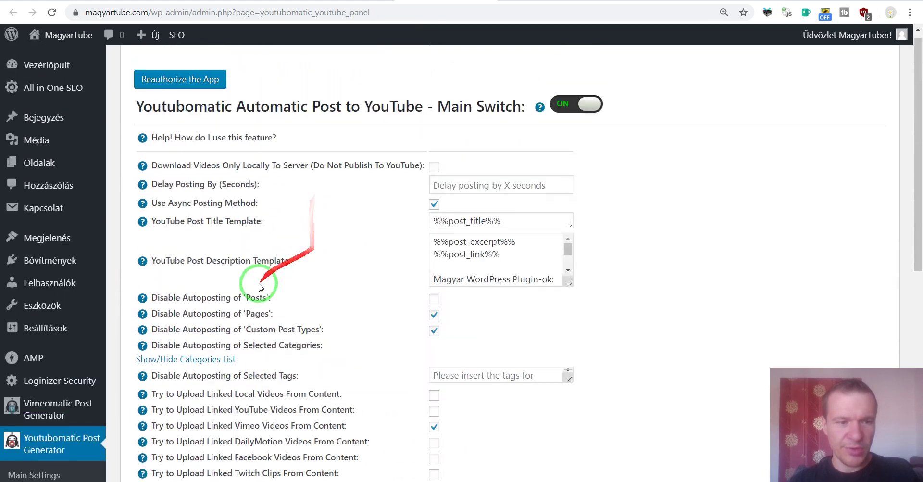
scroll(243, 282, down, 6)
scroll(222, 317, up, 5)
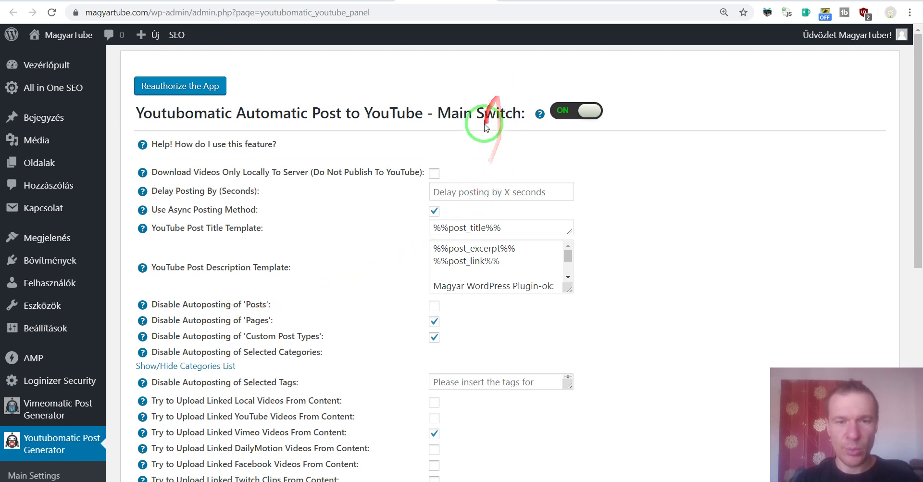
click(724, 1)
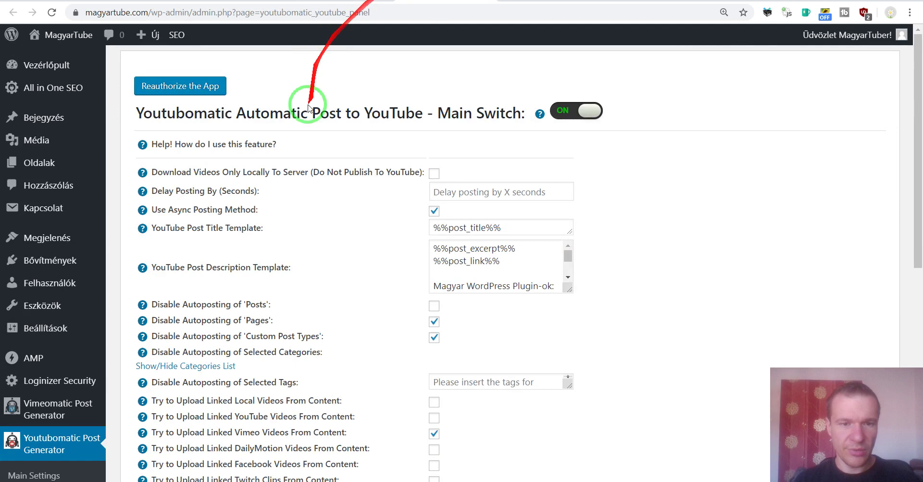
scroll(188, 335, down, 5)
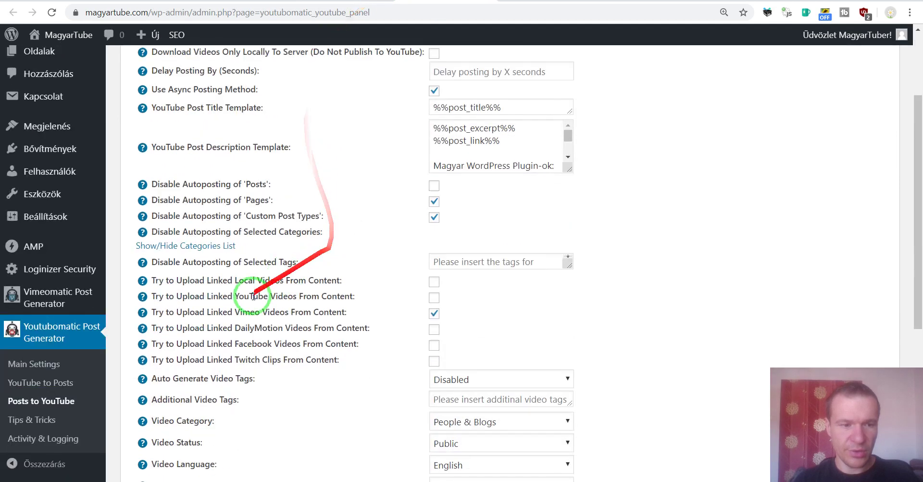
Return to the YouTube to Posts rules and review the last page of the rule list
click(41, 383)
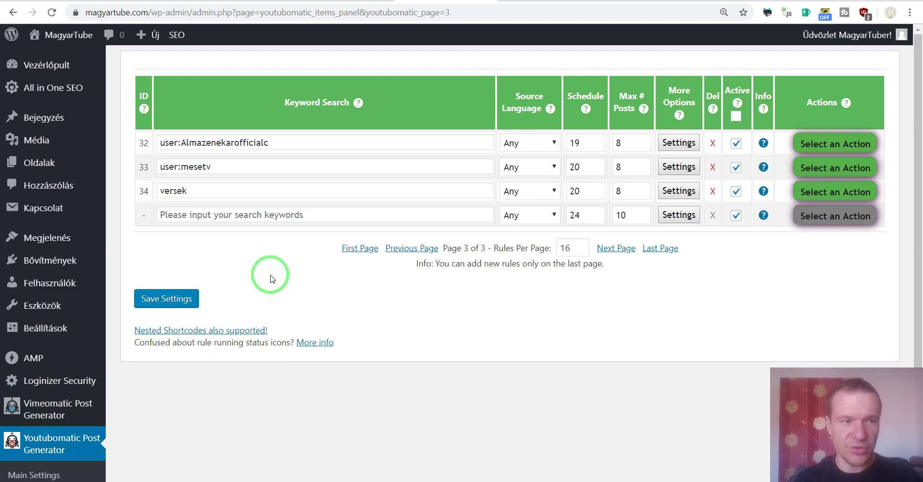
scroll(271, 278, down, 2)
scroll(271, 278, up, 2)
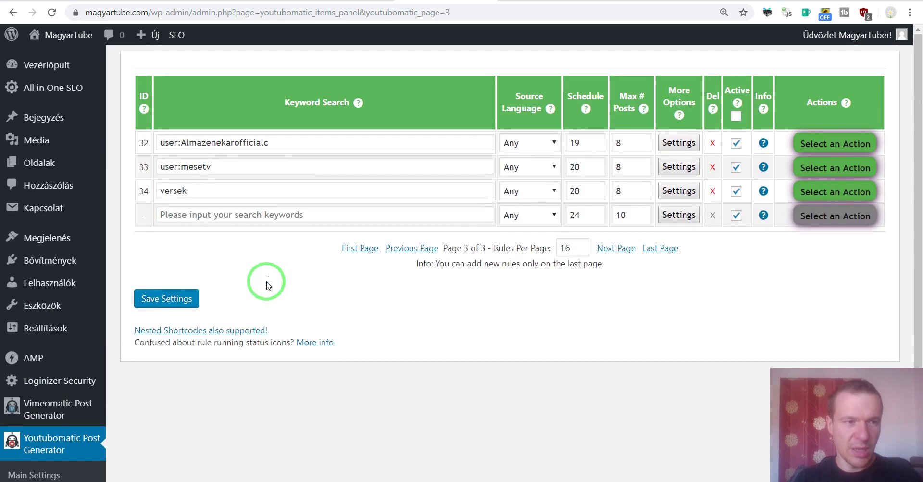
Open the site's installed plugins list and highlight the All 404 Redirect to Homepage and All In One SEO Pack entries
click(41, 260)
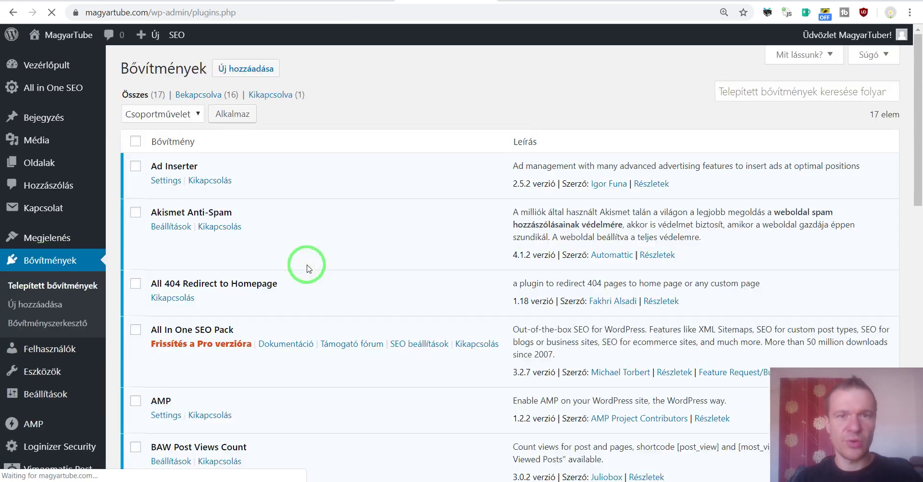
scroll(243, 192, down, 1)
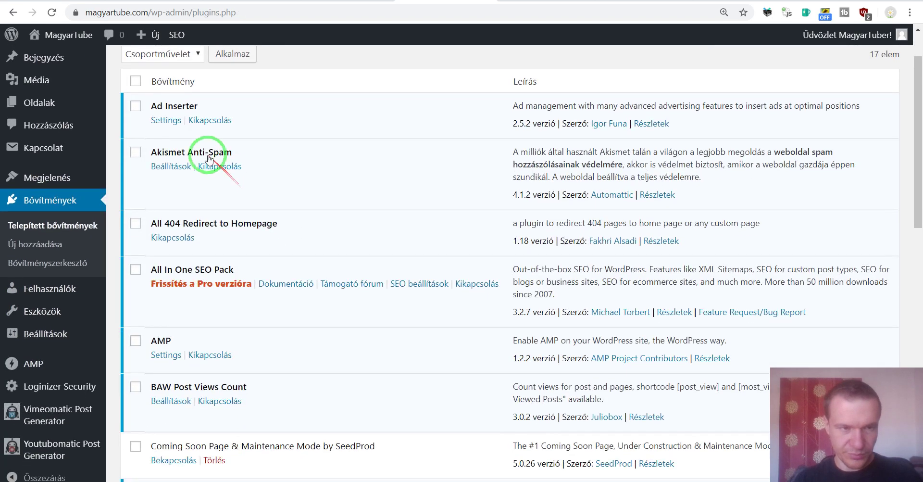
scroll(165, 154, down, 1)
double_click(177, 163)
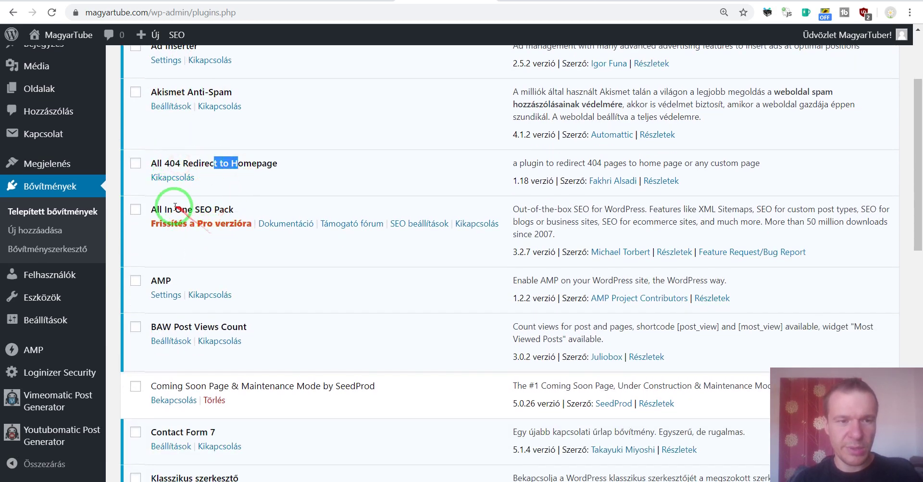
drag(181, 209, 205, 209)
Review the installed plugins from AMP through Video Thumbnails and highlight the Vimeomatic Vimeo Automatic Post Generator name
scroll(200, 278, down, 3)
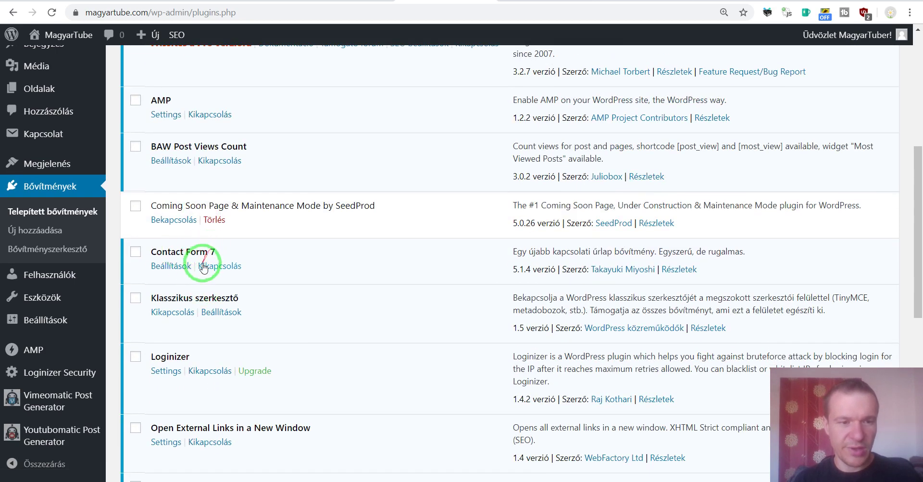
scroll(193, 250, down, 1)
scroll(192, 243, down, 2)
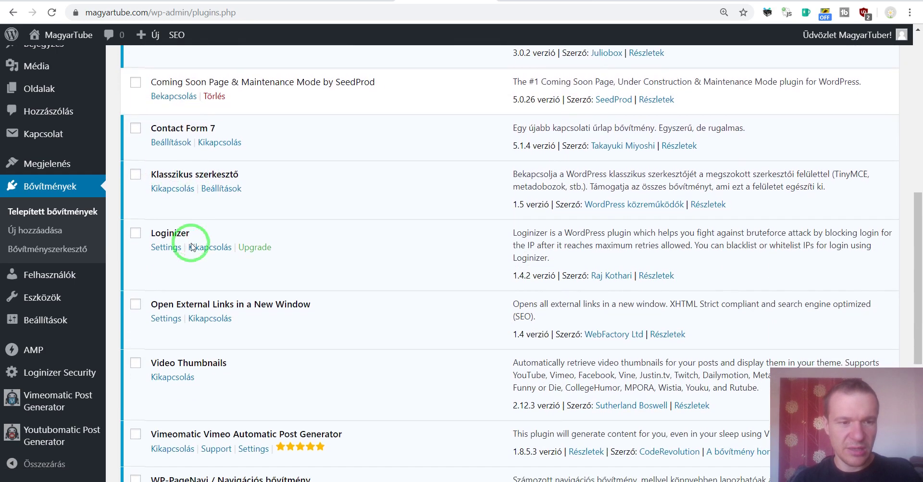
scroll(175, 241, down, 2)
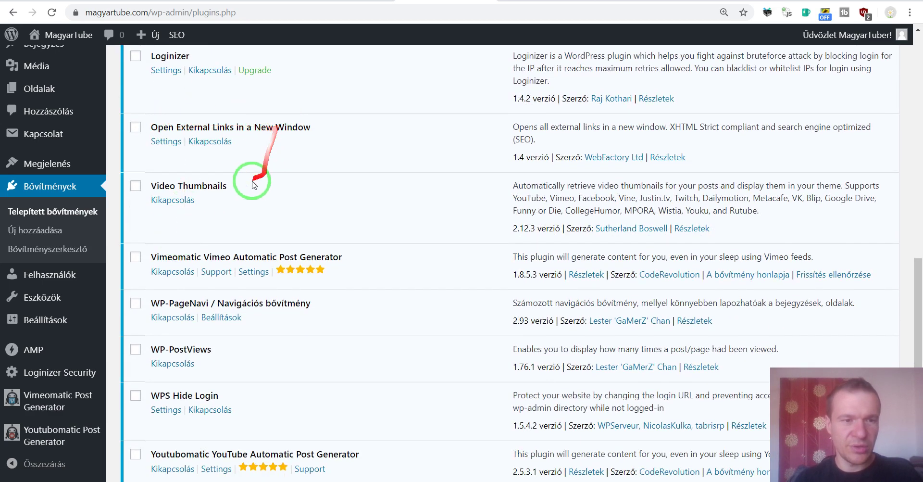
scroll(197, 226, down, 1)
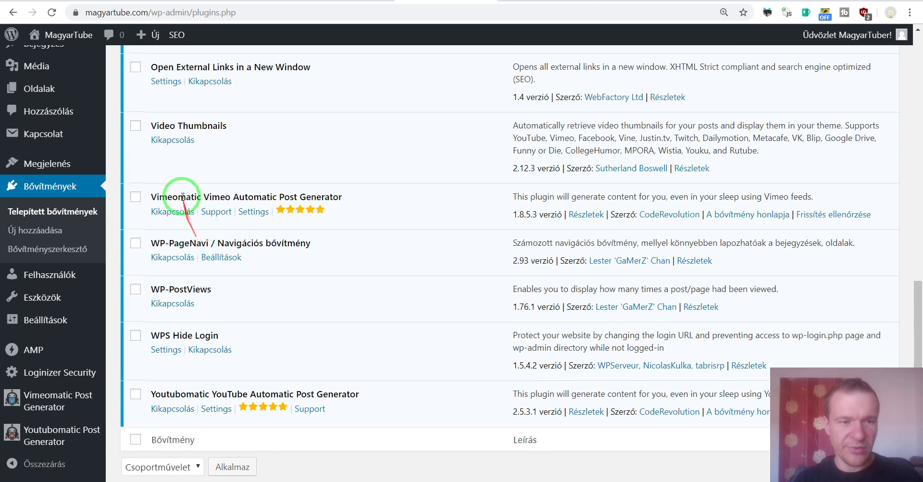
drag(167, 196, 239, 197)
Highlight WP-PageNavi, WP-PostViews, WPS Hide Login and Youtubomatic in turn, and return to the start of the plugin list
scroll(192, 241, down, 1)
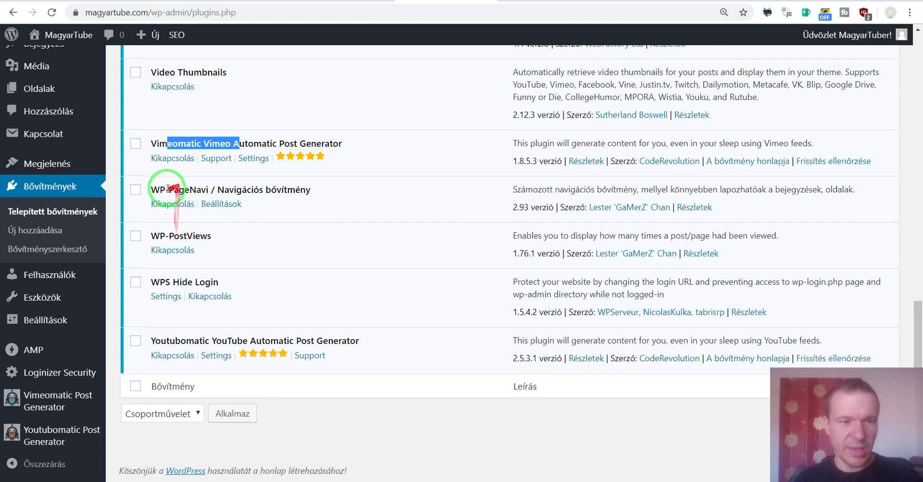
drag(159, 191, 208, 190)
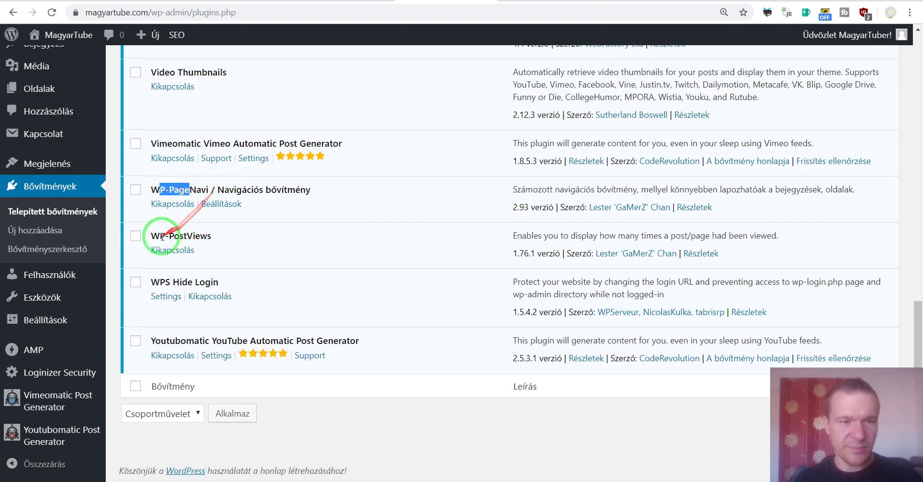
drag(160, 236, 212, 236)
drag(165, 281, 192, 281)
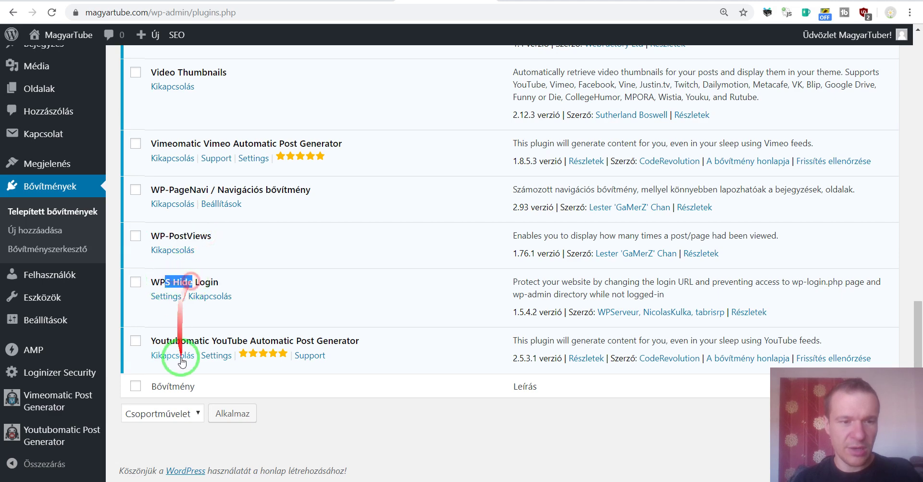
double_click(161, 341)
click(253, 317)
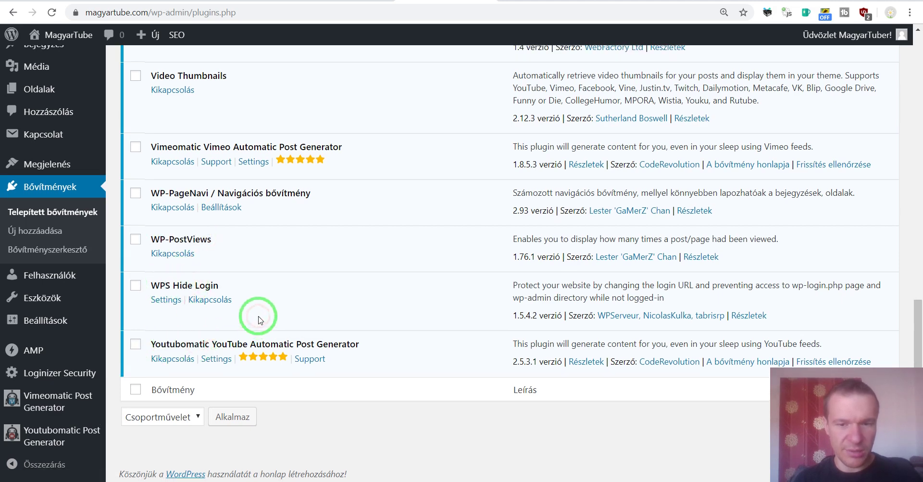
scroll(258, 319, up, 10)
scroll(258, 320, up, 5)
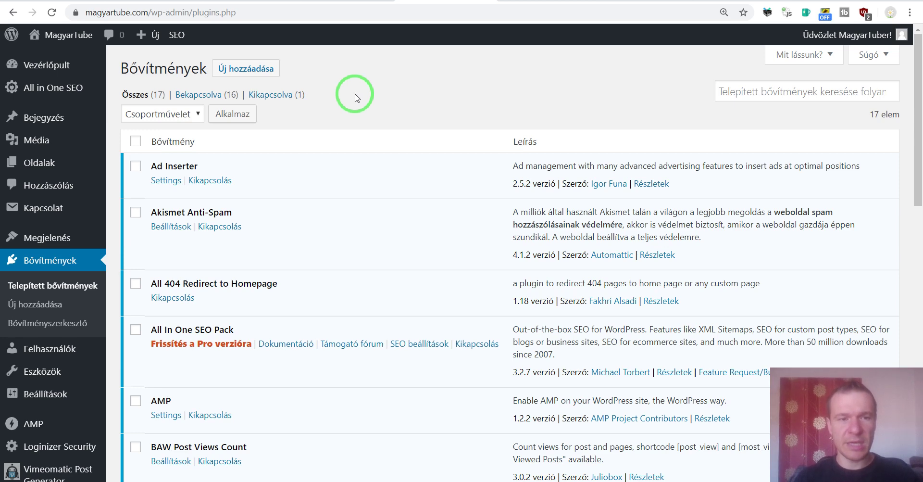
Switch to Google Analytics and examine MagyarTube's Acquisition Overview by channel, focusing on Organic Search
click(614, 4)
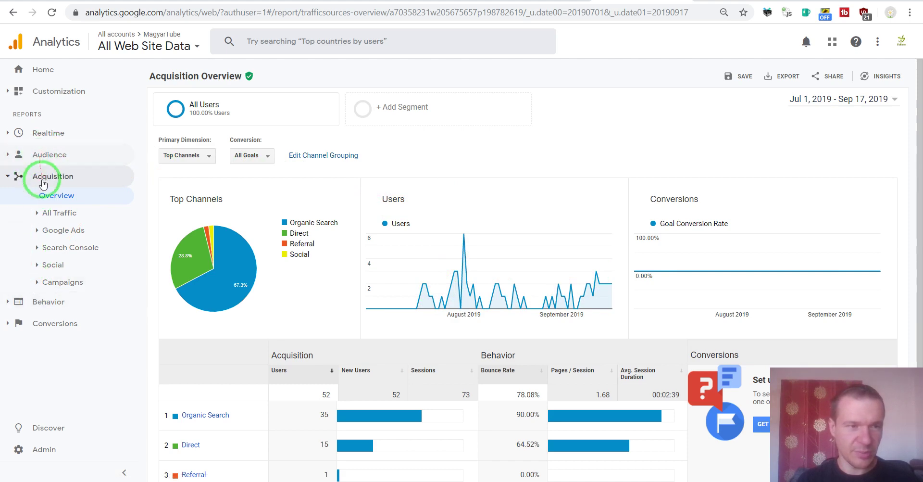
scroll(299, 282, down, 3)
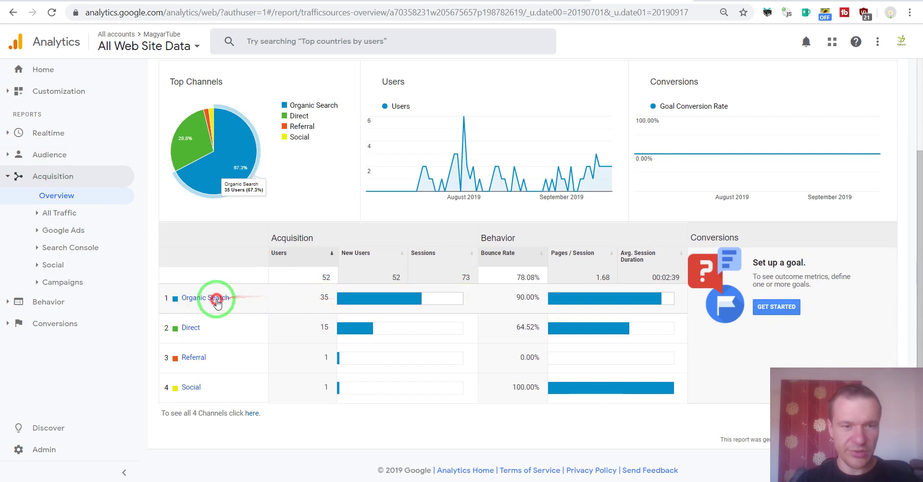
click(217, 300)
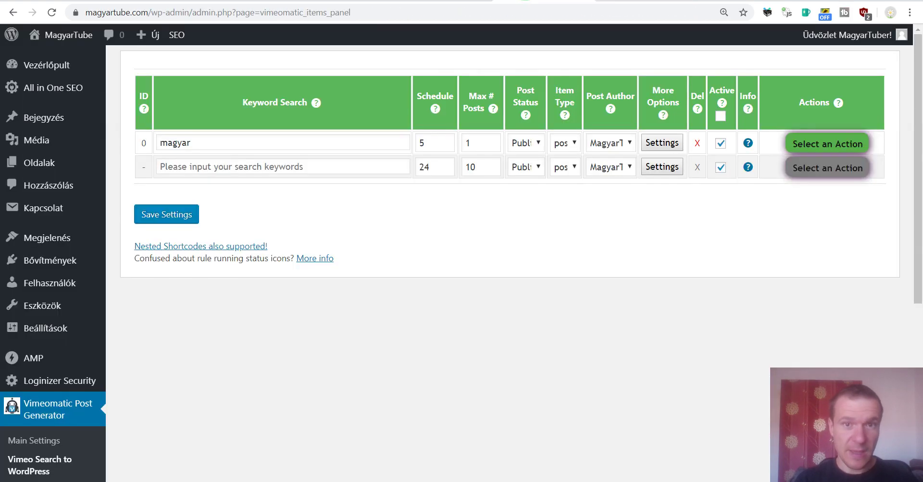
Return to the Vimeo Search to WordPress rules and look over the rule list and Vimeomatic's available Vimeo import sources
scroll(232, 268, down, 5)
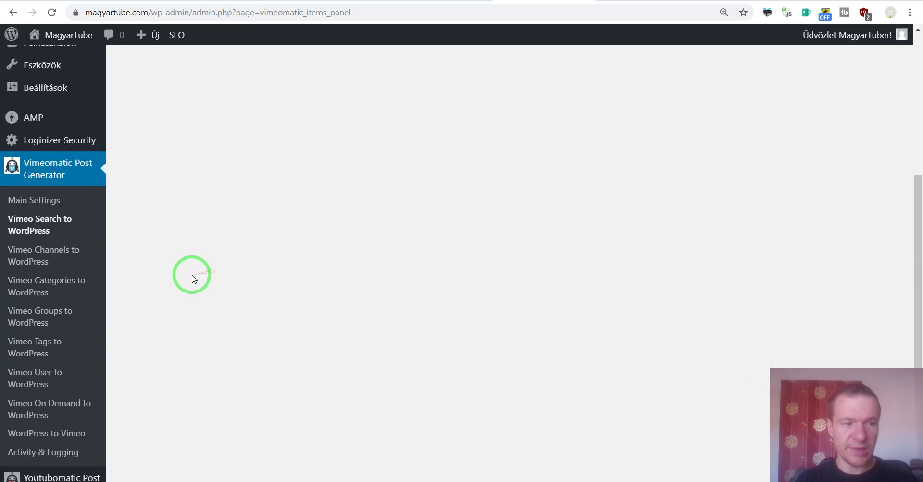
scroll(194, 278, up, 5)
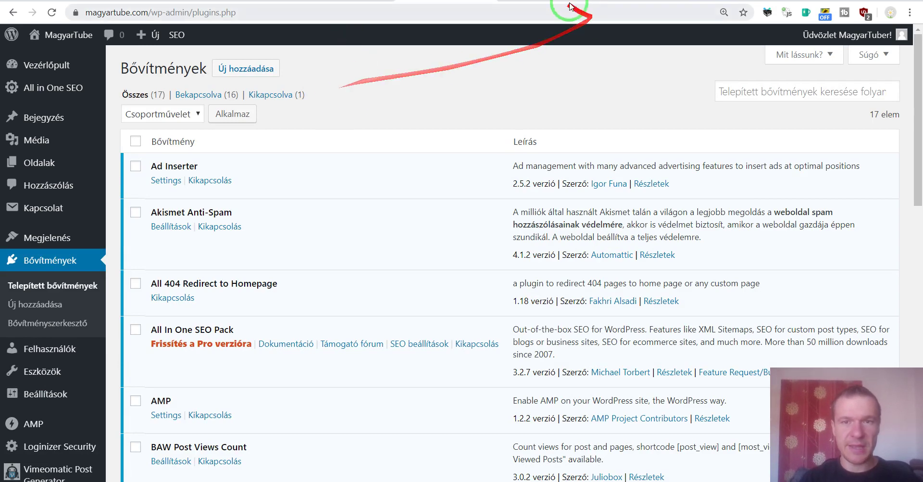
click(365, 1)
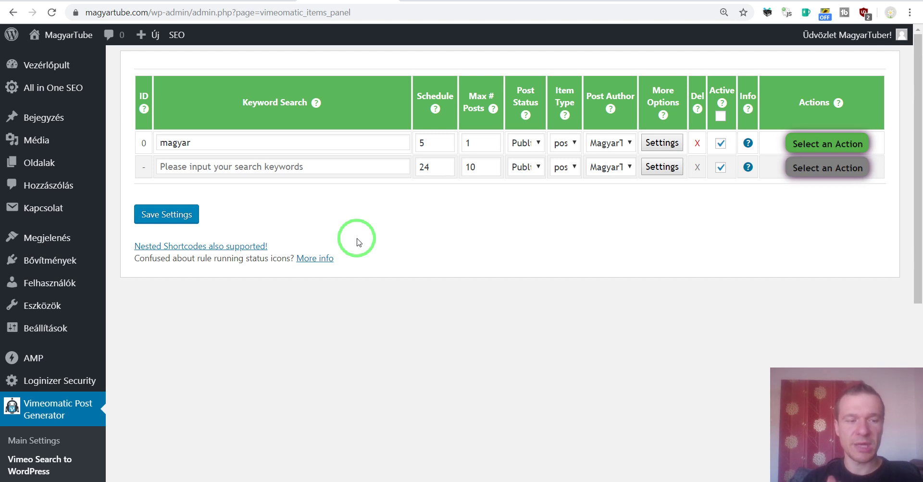
scroll(358, 252, down, 6)
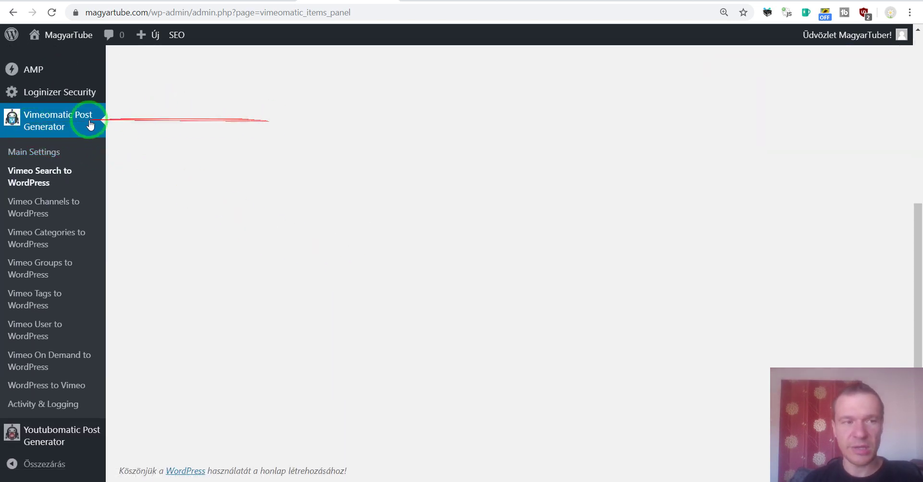
scroll(334, 231, up, 6)
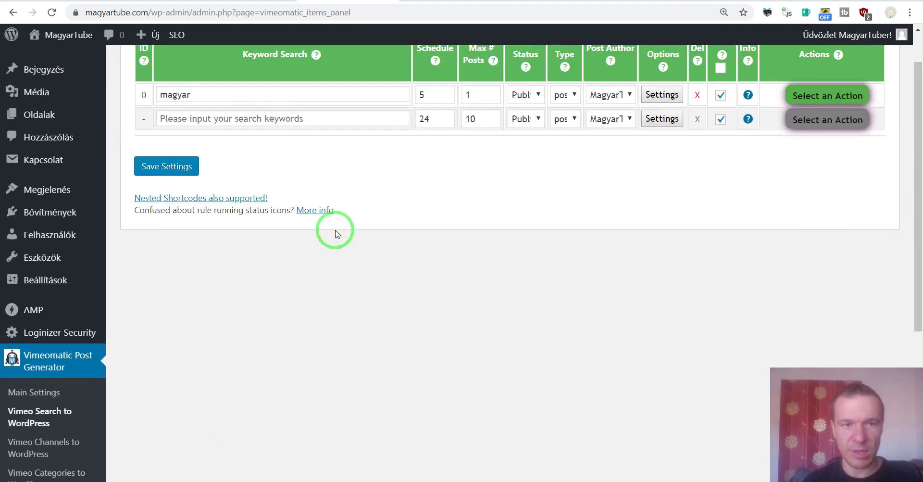